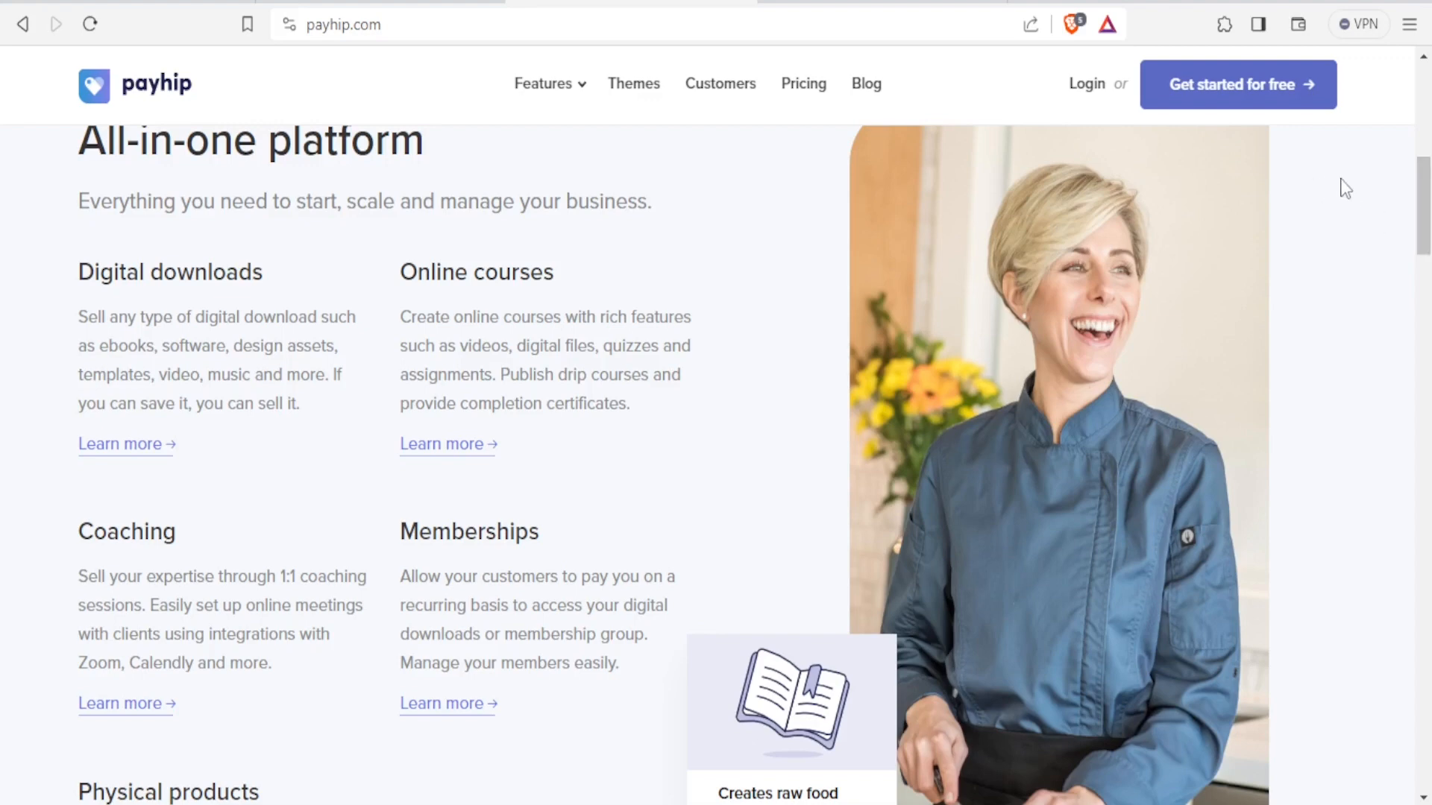
Scroll the Payhip homepage back up to the hero section with Get started for free.
left_click_drag(1423, 206, 1424, 114)
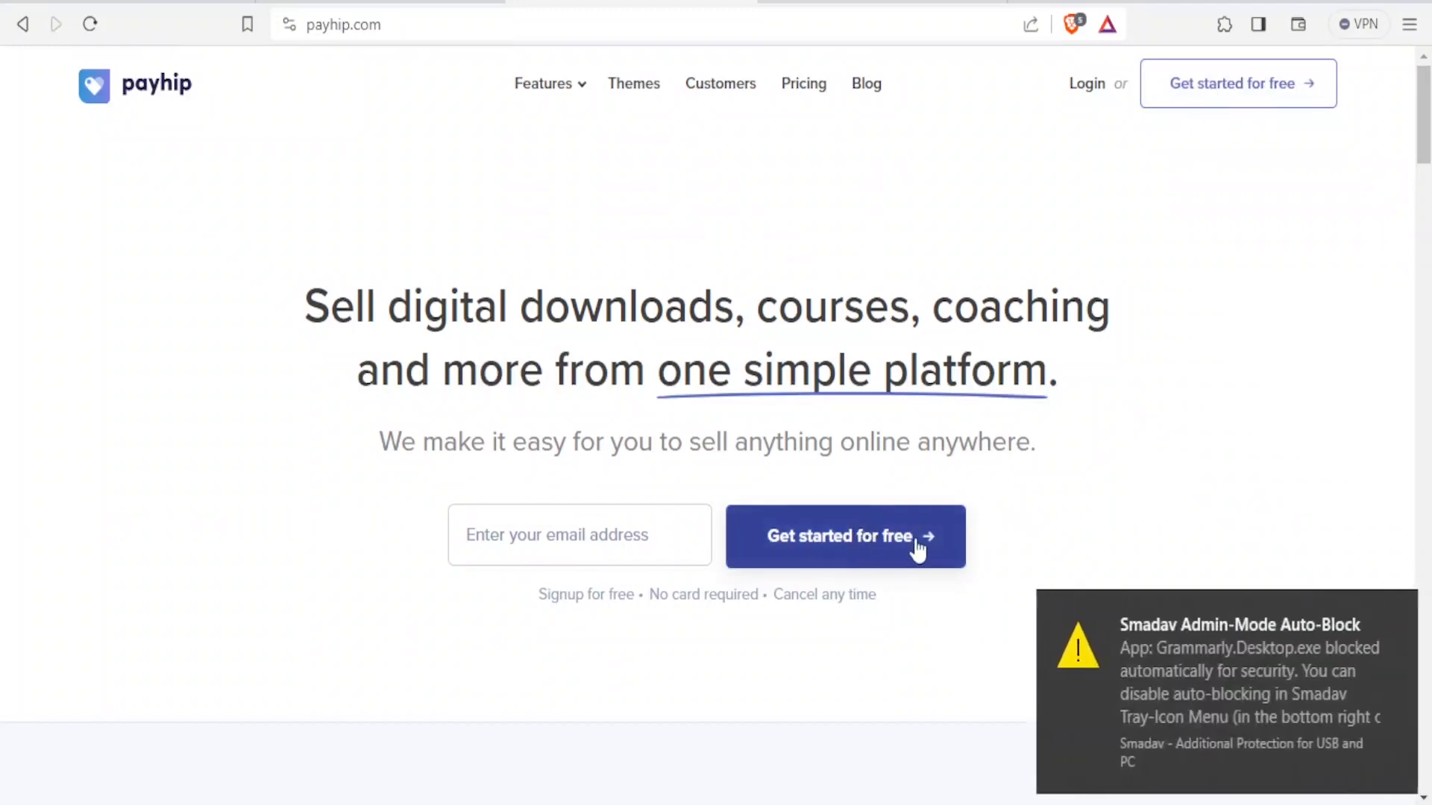
Sign up for a free Payhip account using the saved first name, last name, email and password.
left_click(836, 553)
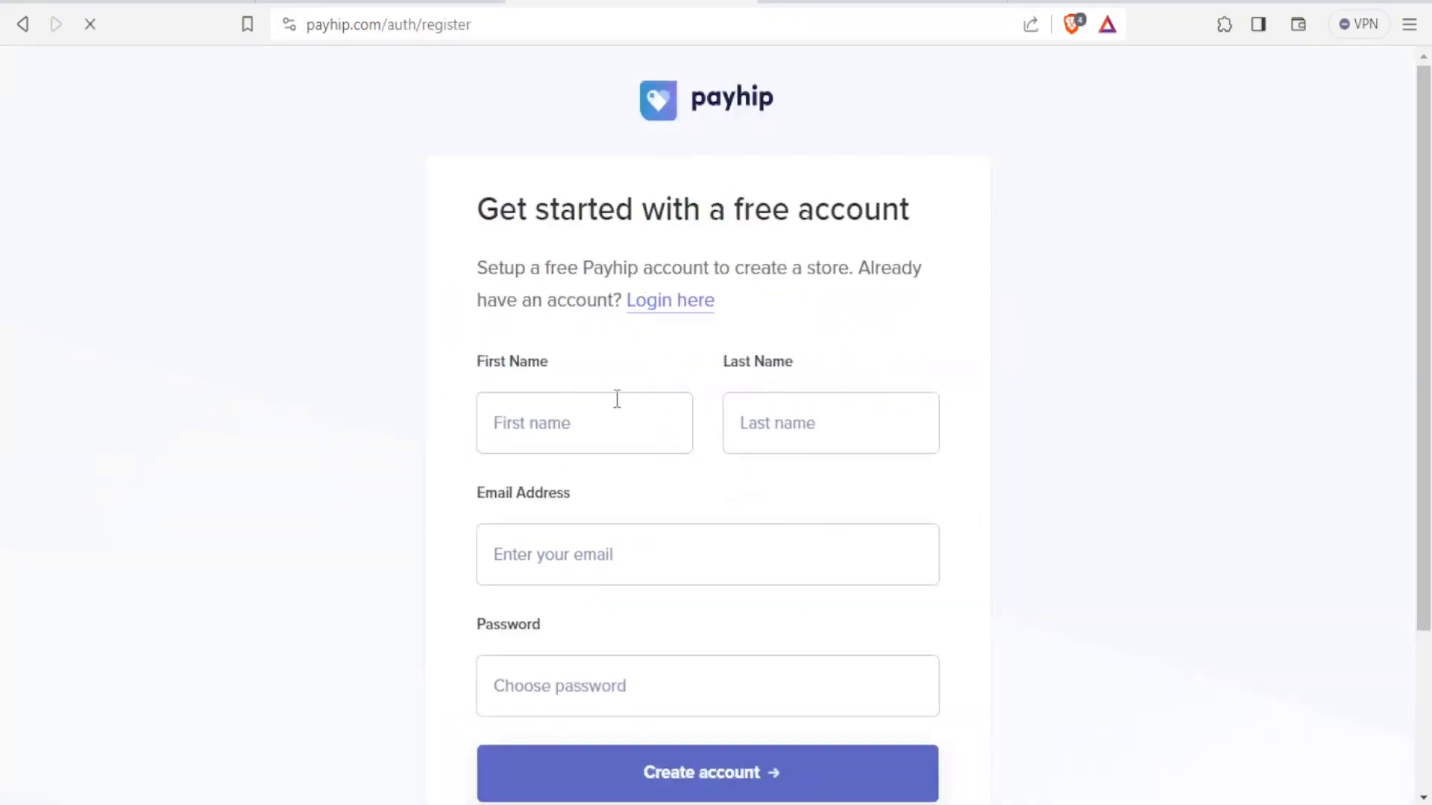
left_click(577, 422)
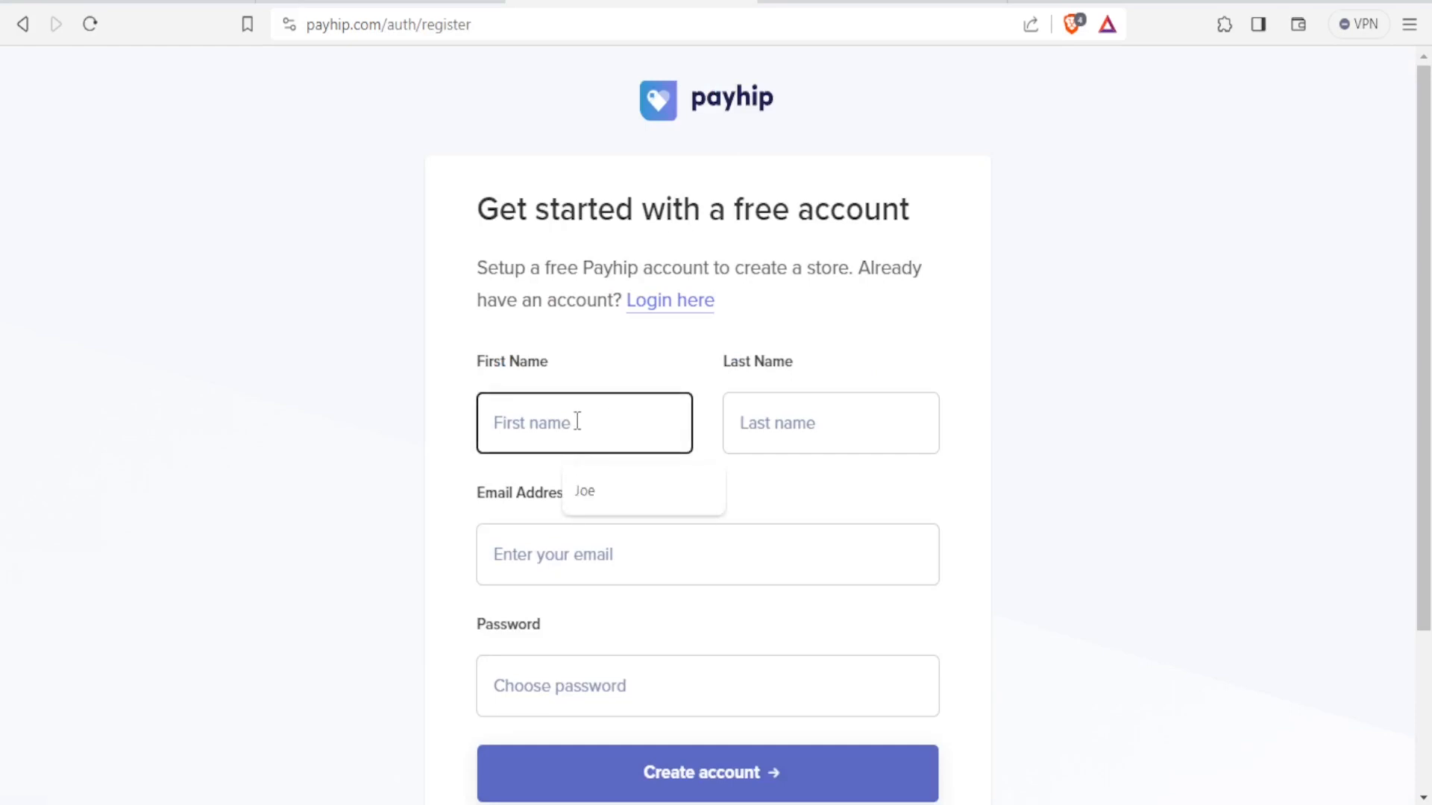
left_click(591, 493)
key("Tab")
left_click(834, 494)
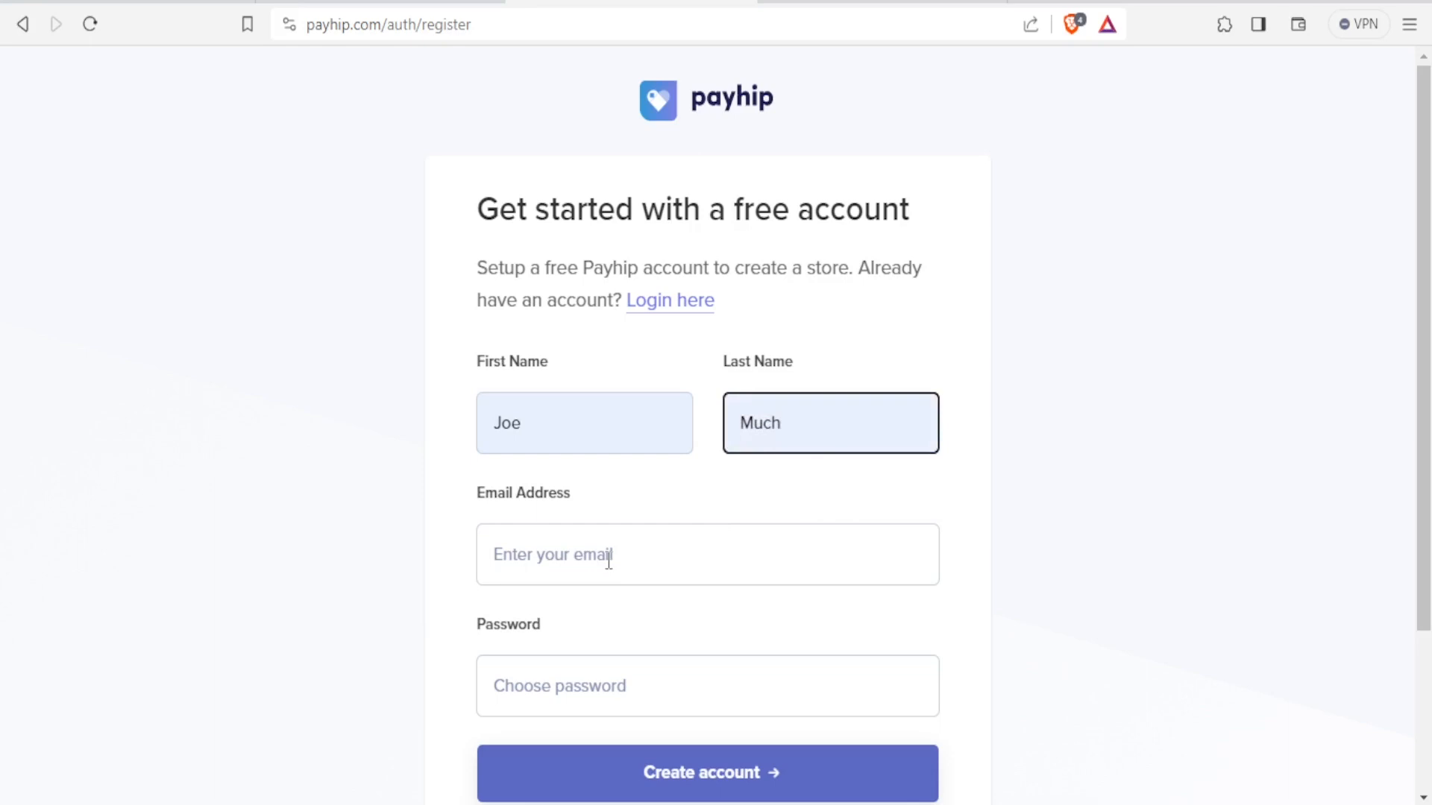
left_click(572, 560)
key("ctrl+v")
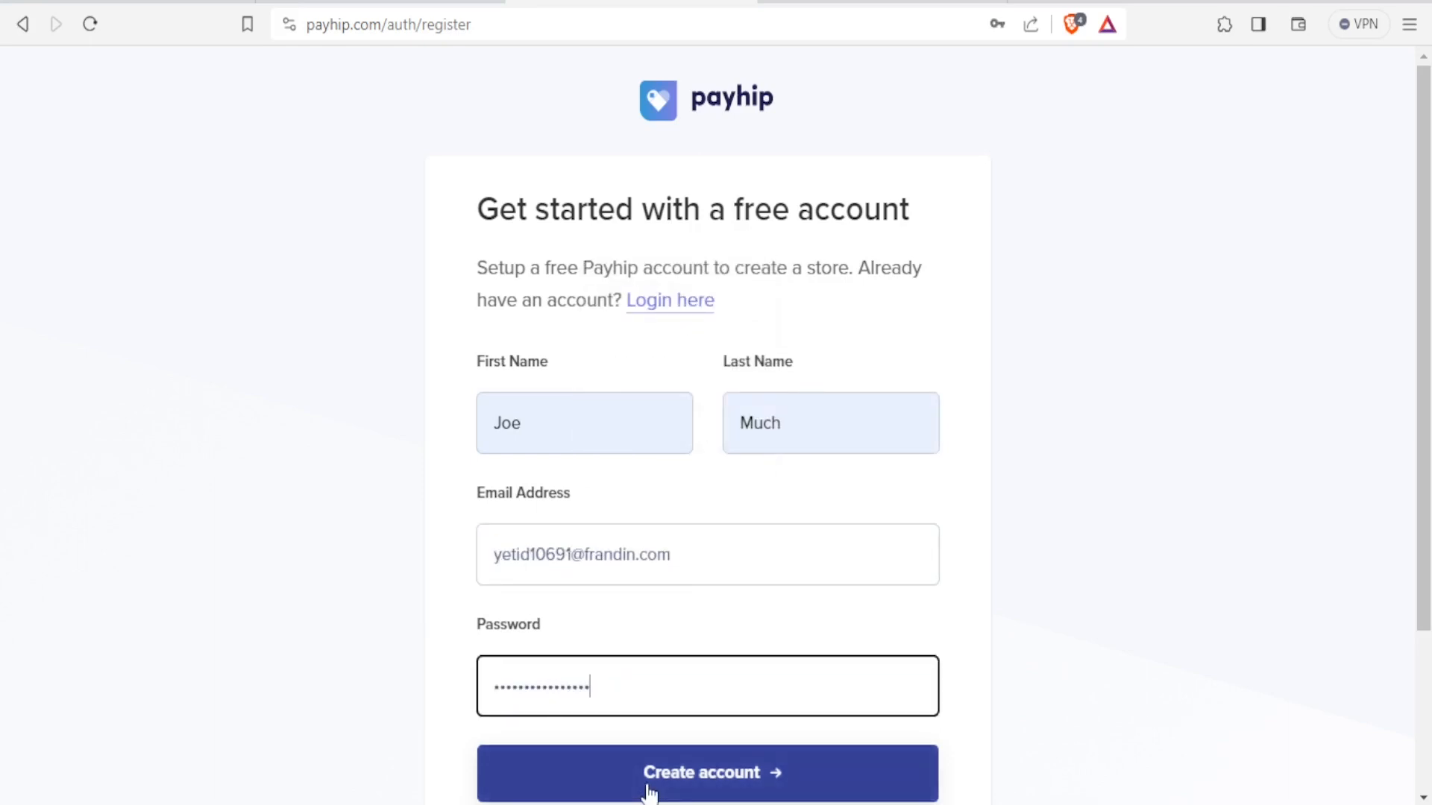
left_click(648, 792)
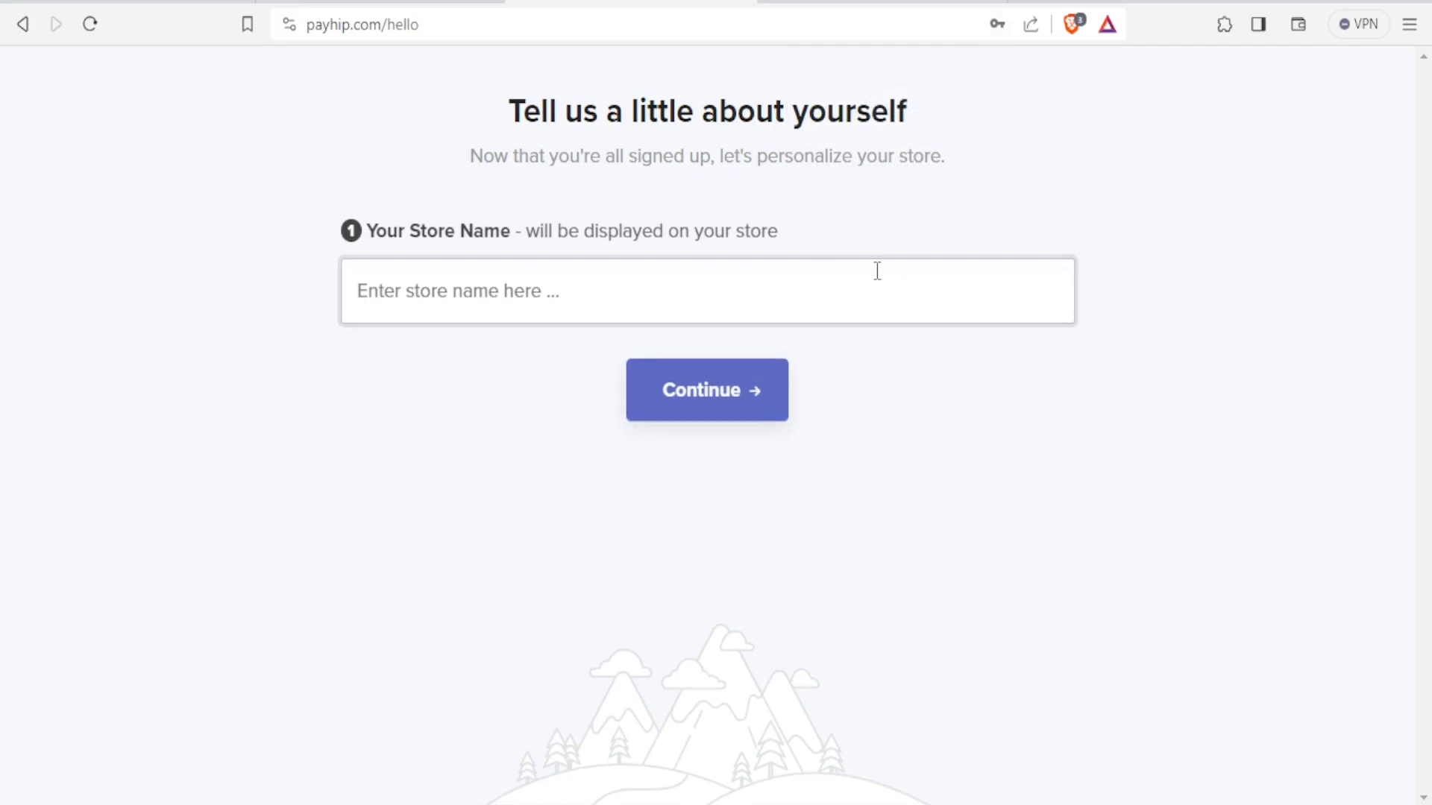
Begin entering the new store's name in the Your Store Name field.
left_click(440, 279)
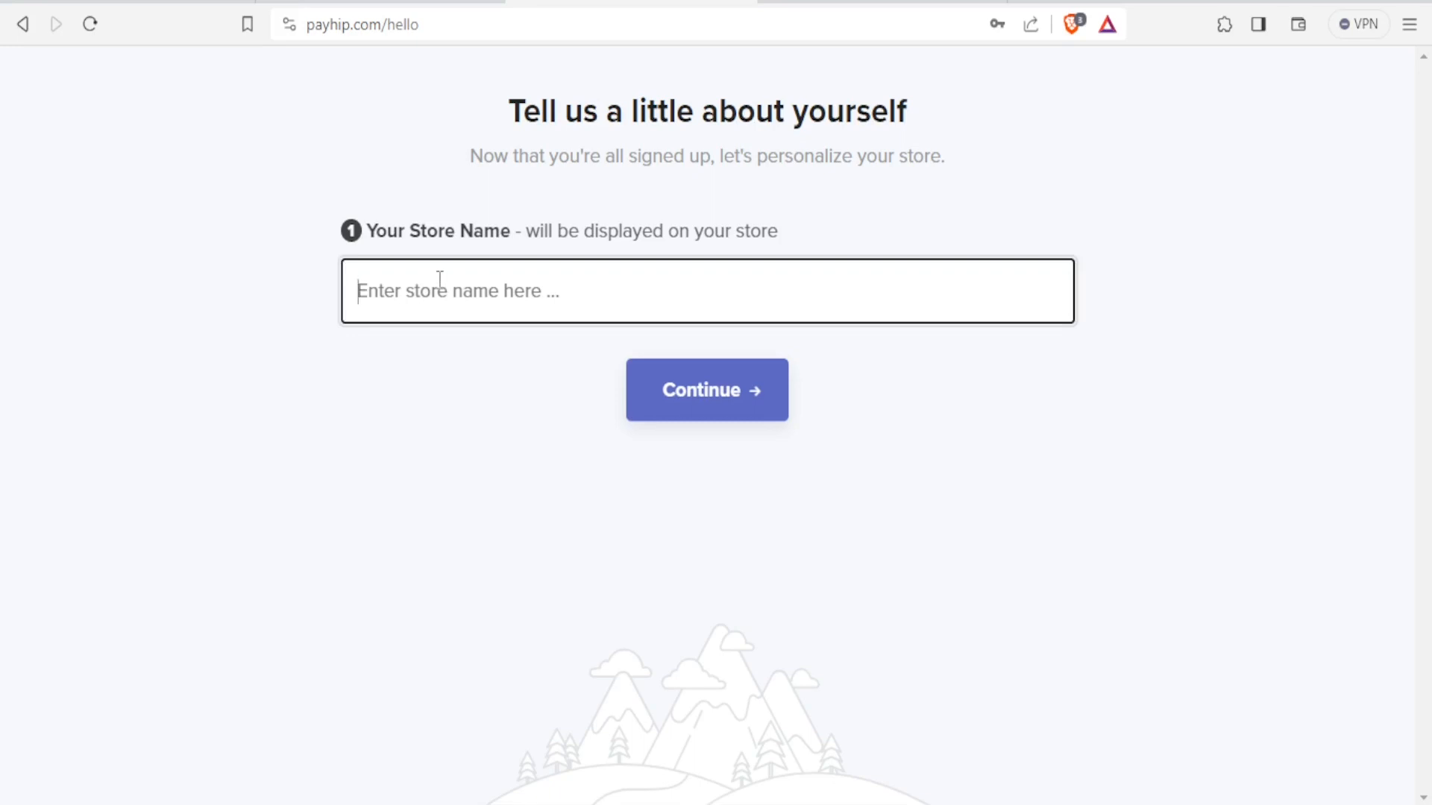
type("V")
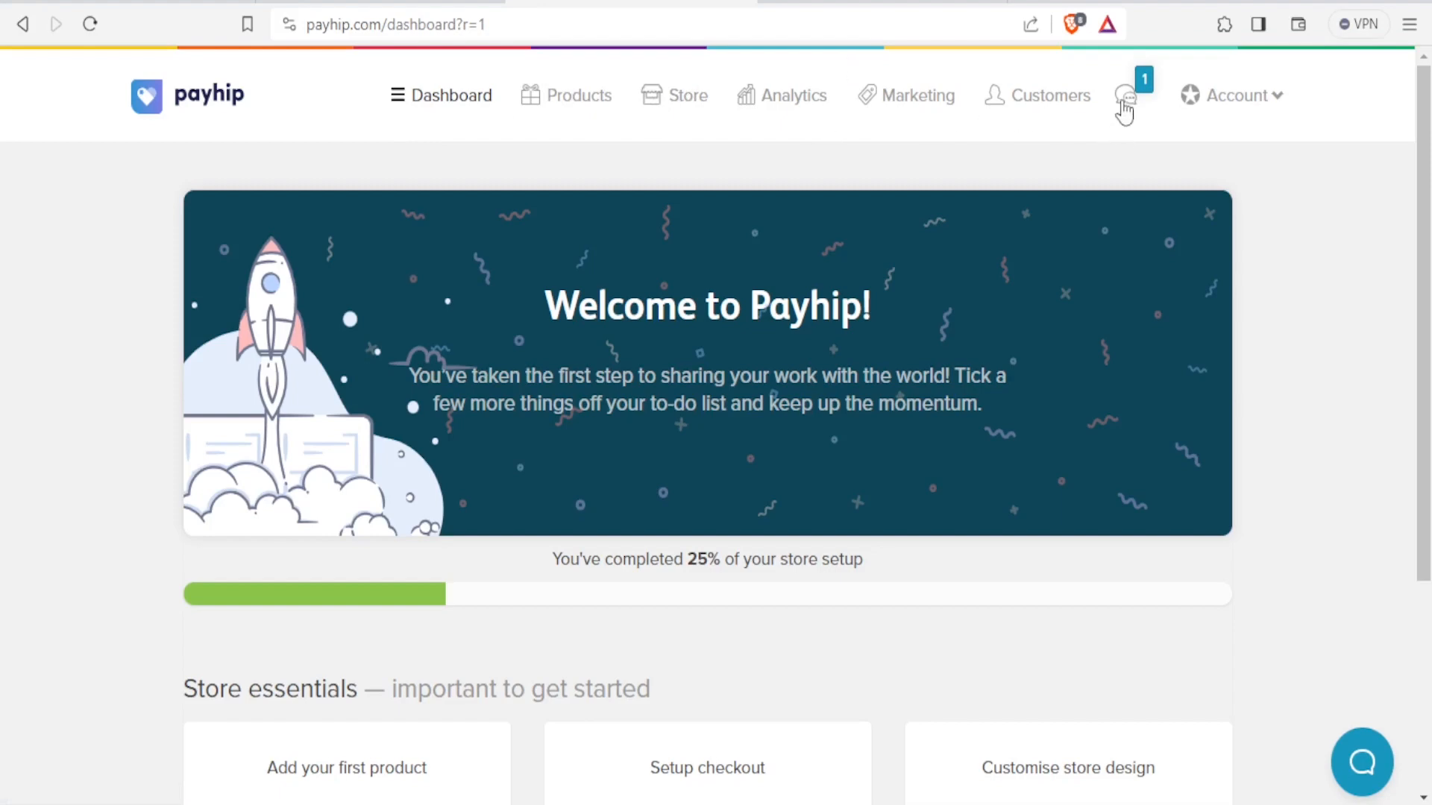
left_click(1278, 113)
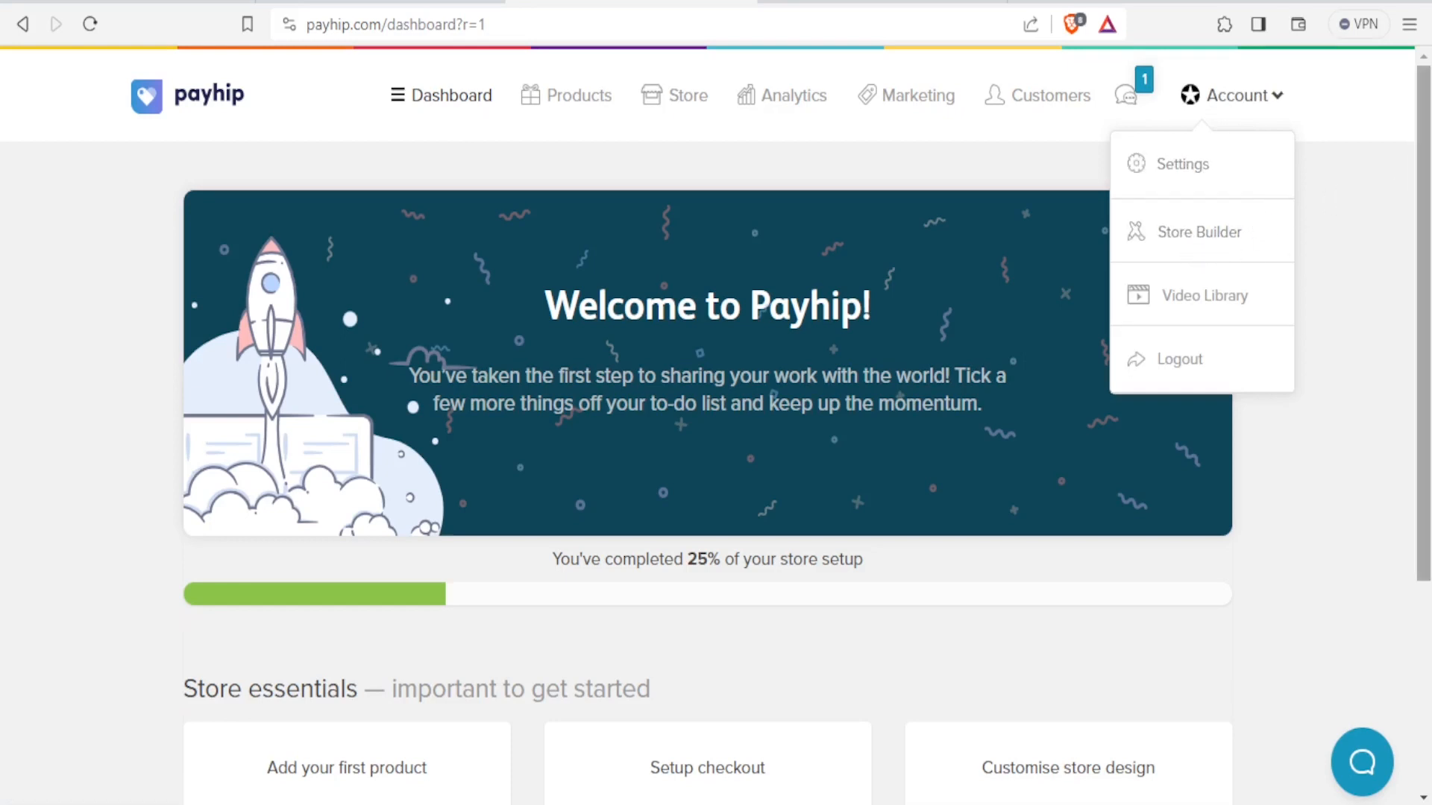
scroll(1363, 327, "down", 3)
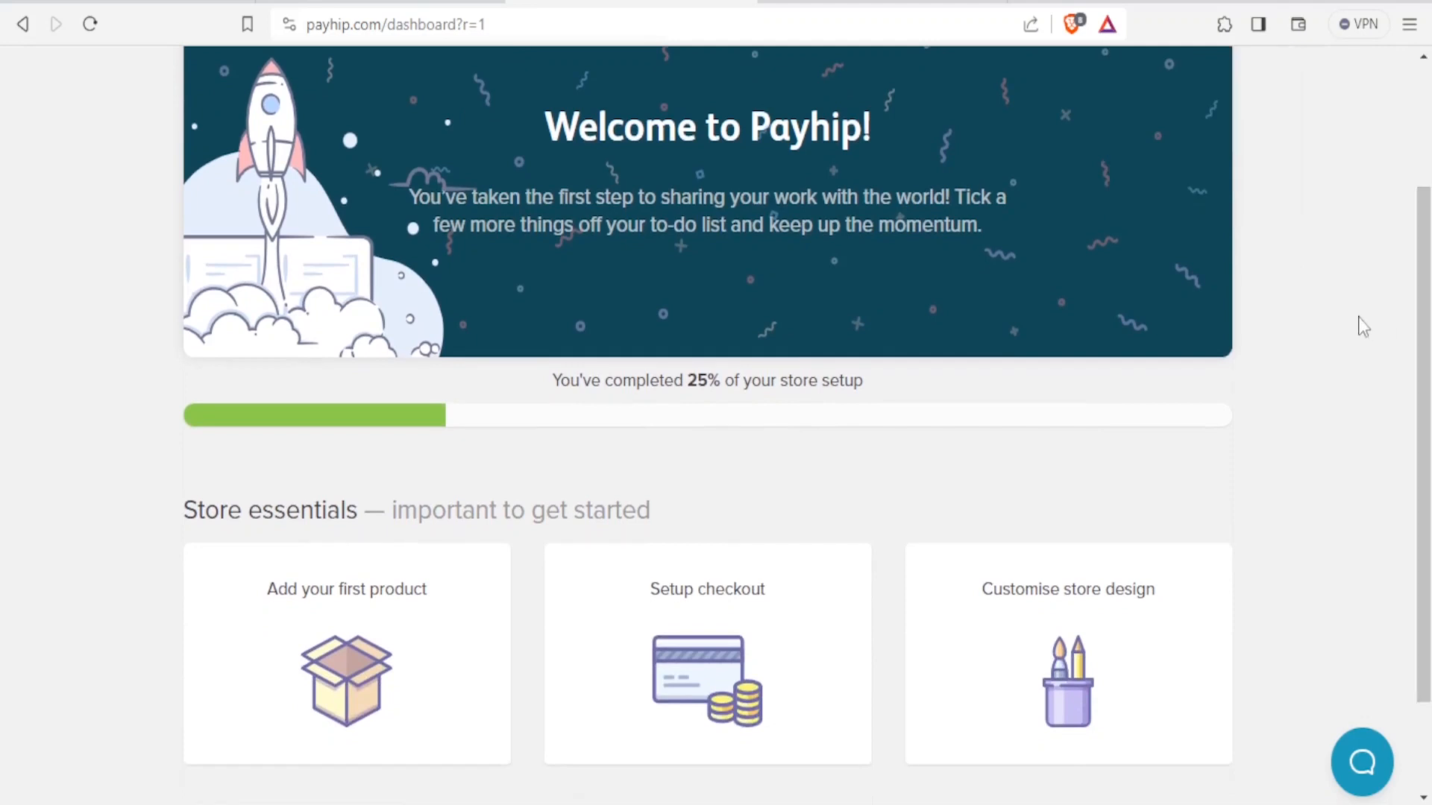
left_click_drag(1427, 325, 1422, 406)
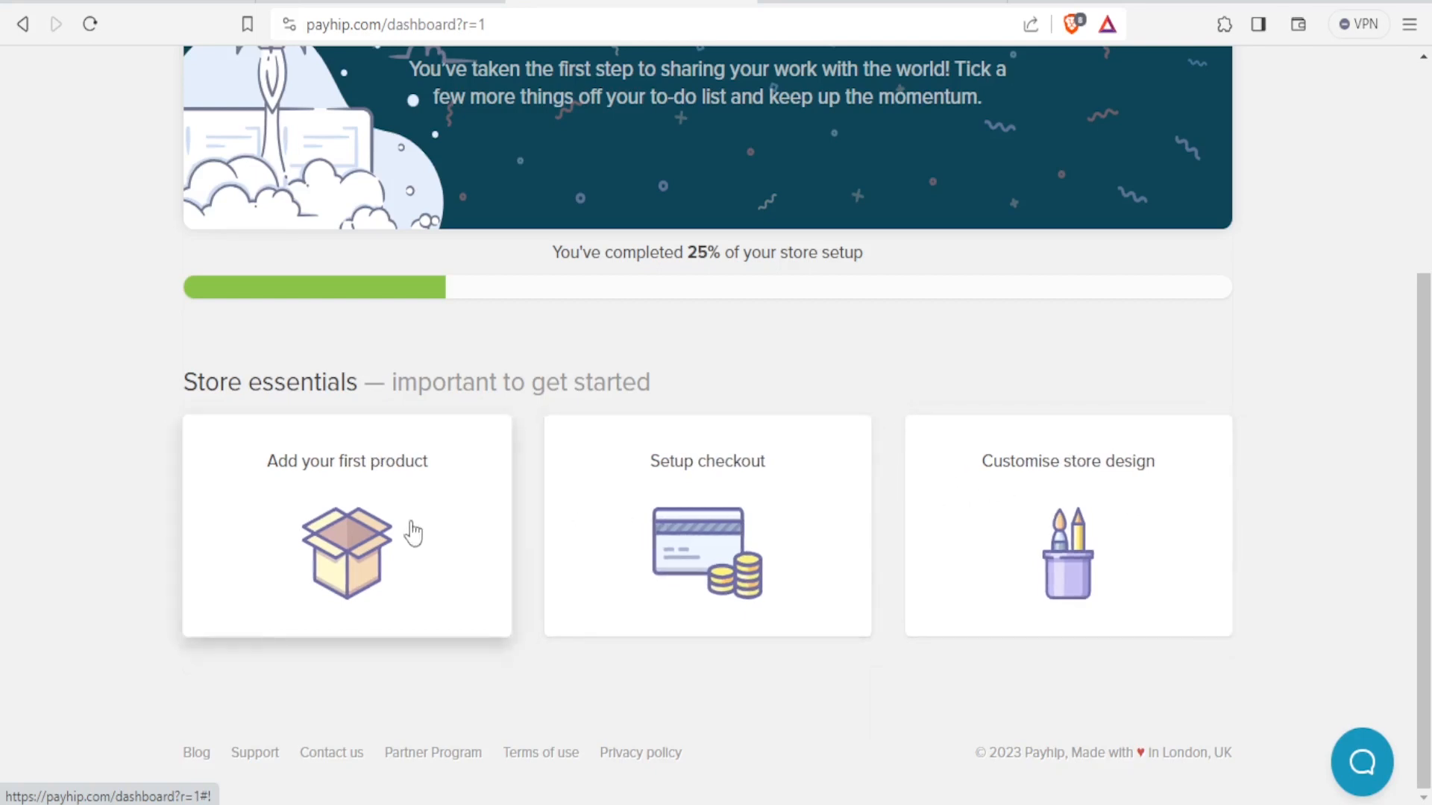
Start adding the store's first product and choose the Digital Product type.
left_click(332, 531)
left_click(772, 454)
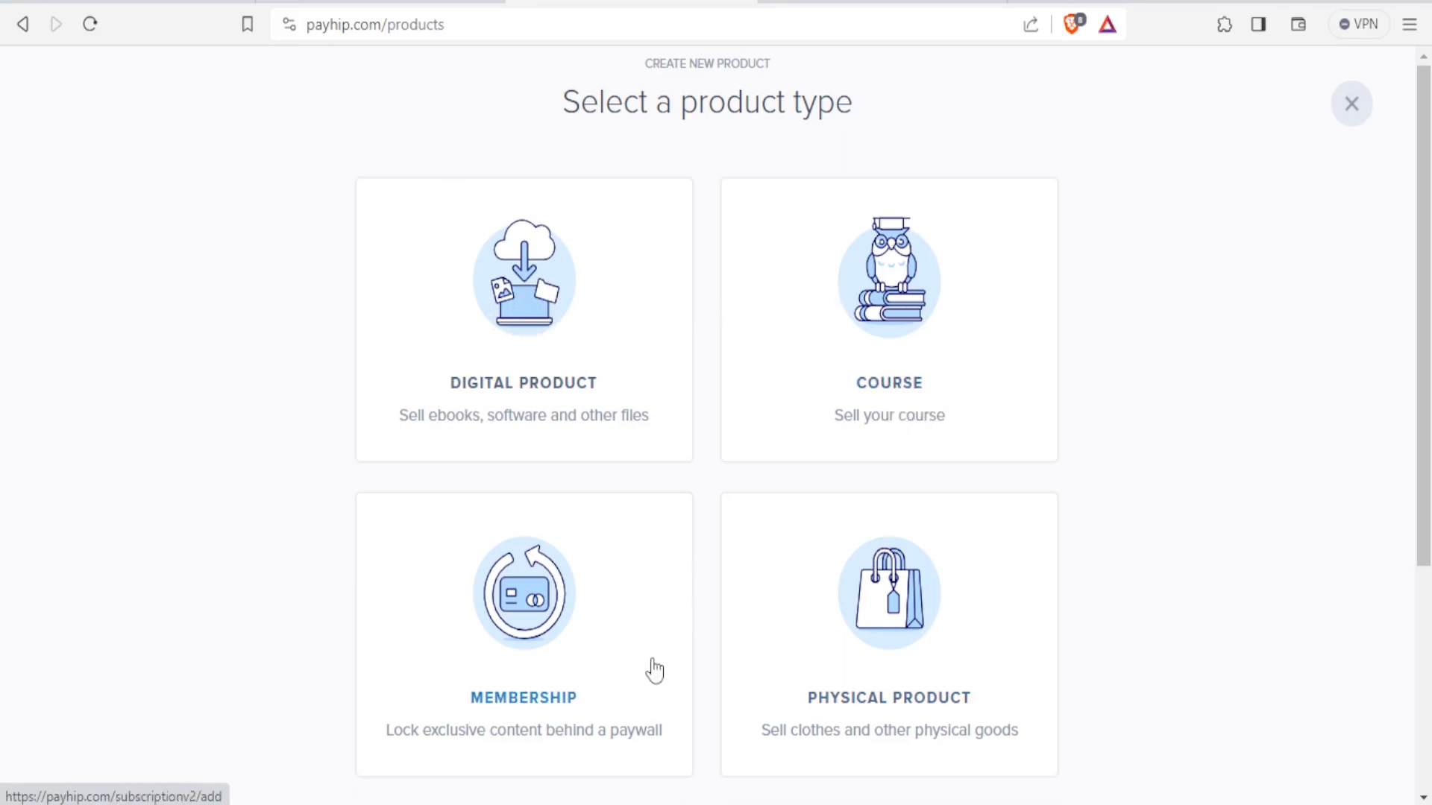
scroll(652, 668, "down", 3)
scroll(654, 670, "down", 1)
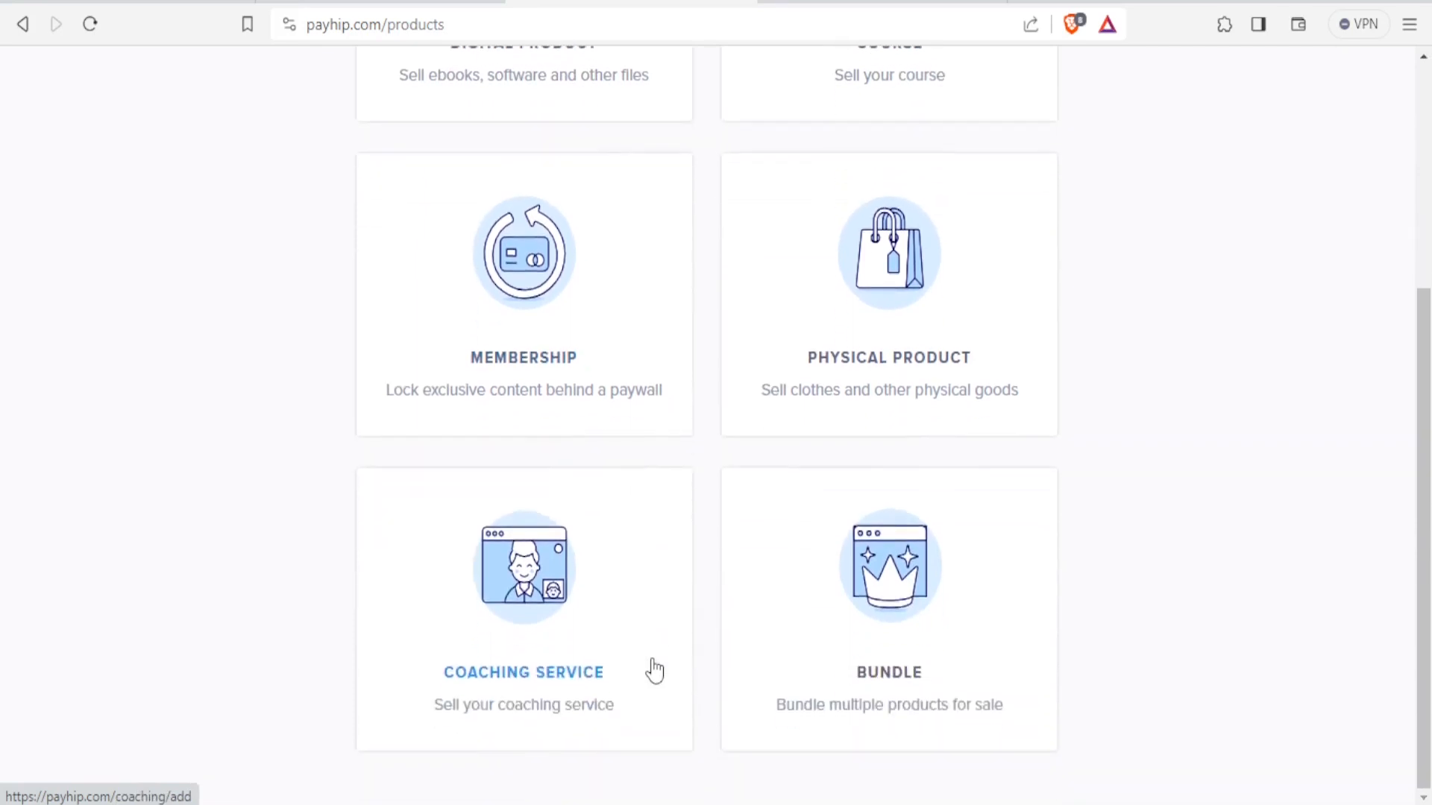
scroll(654, 670, "up", 1)
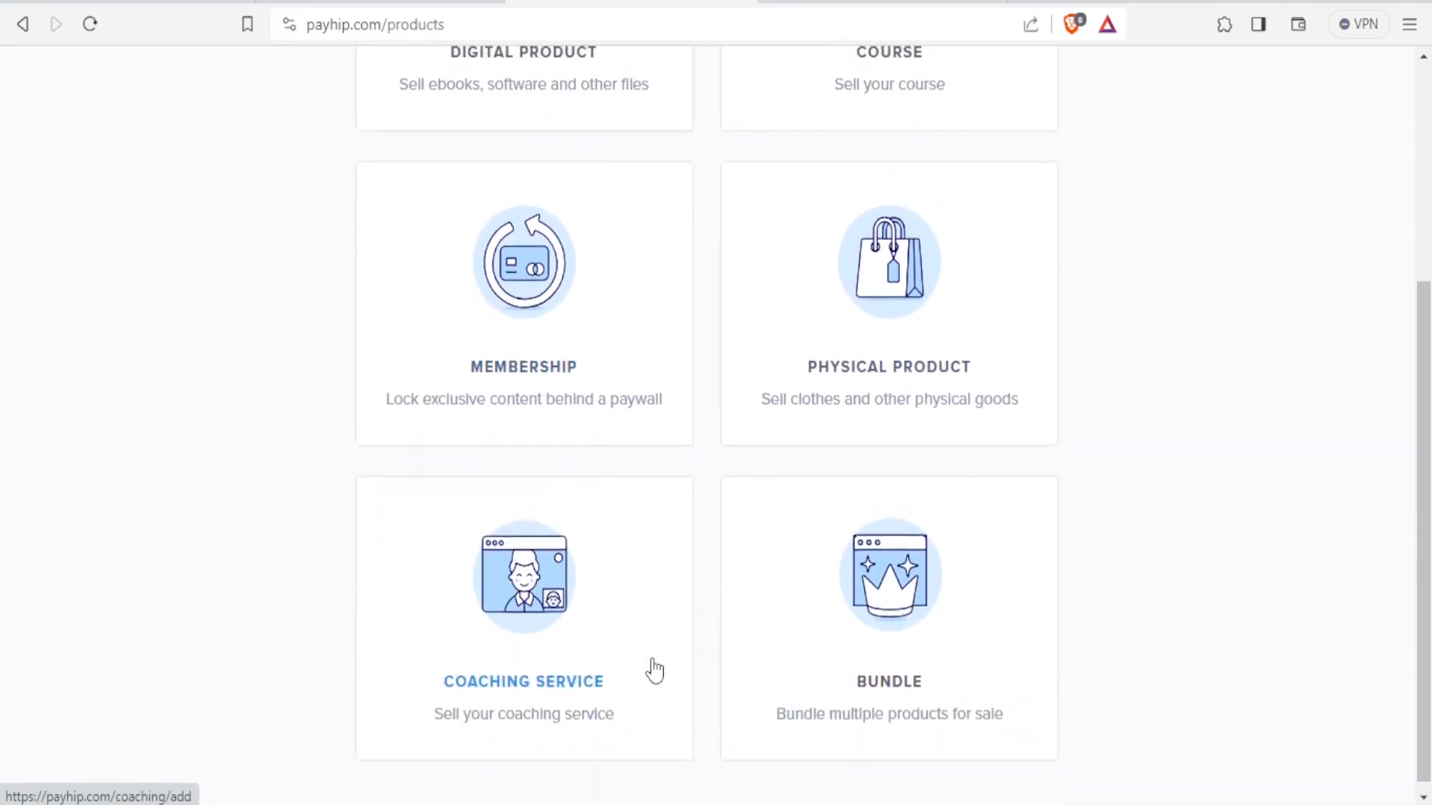
scroll(538, 231, "up", 4)
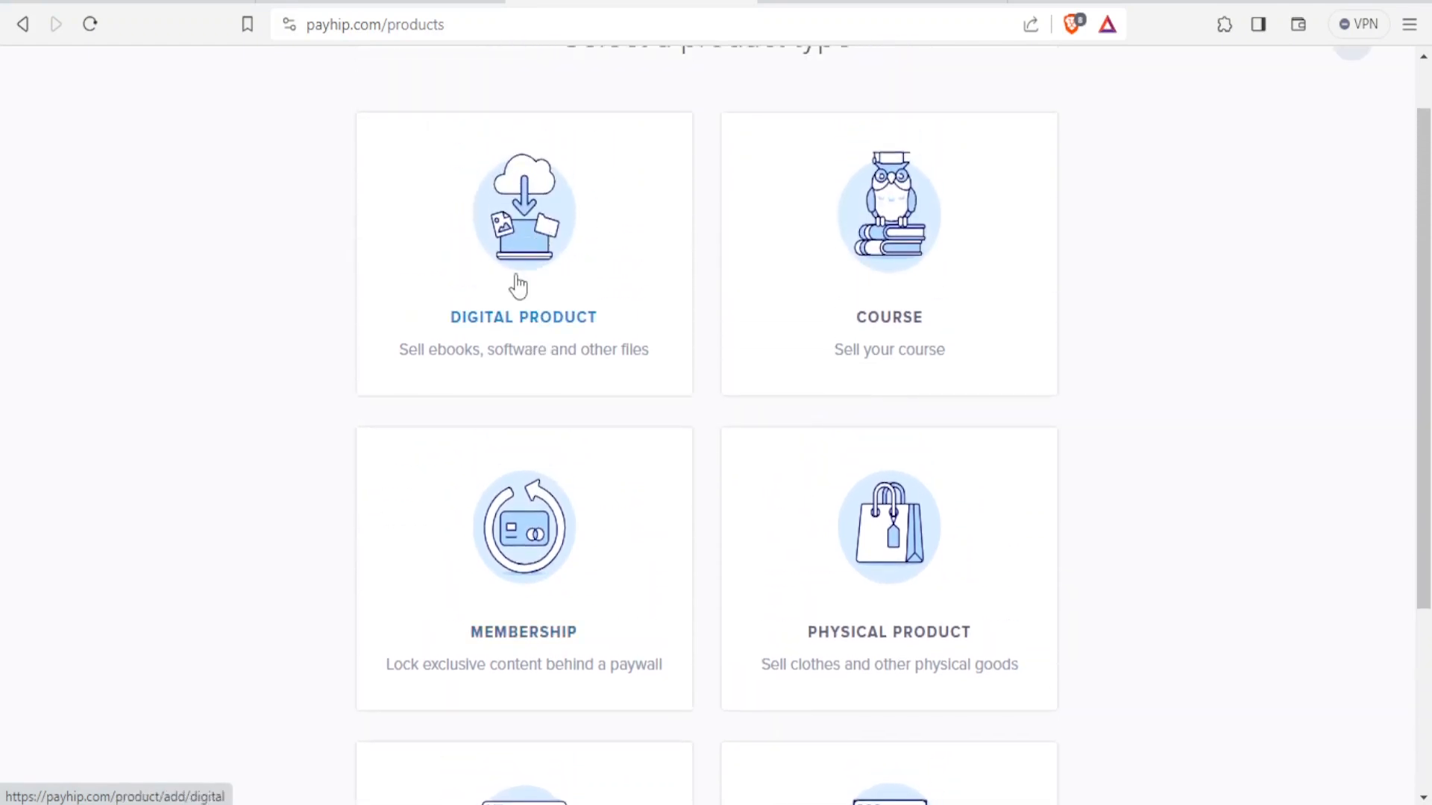
left_click(519, 285)
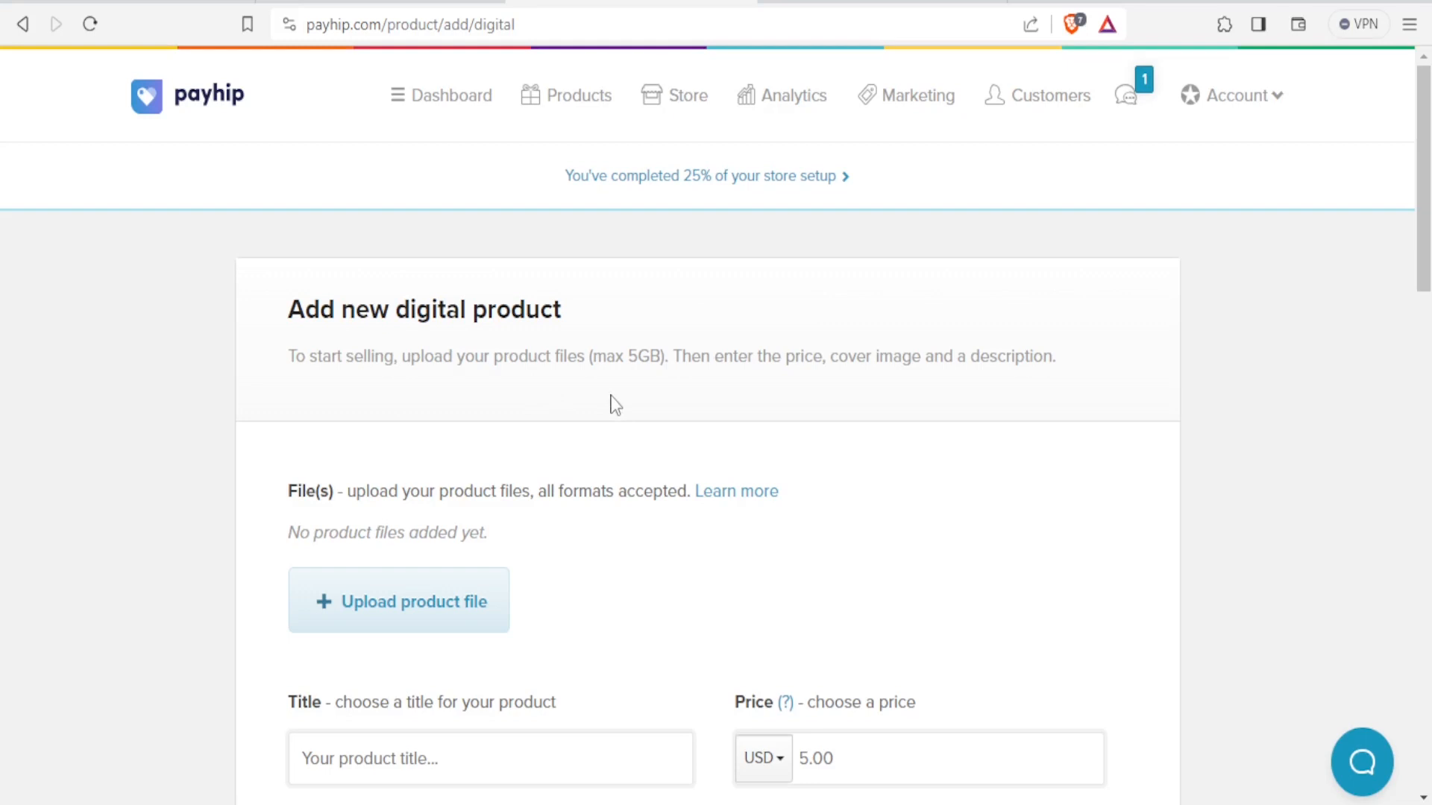
scroll(420, 610, "down", 2)
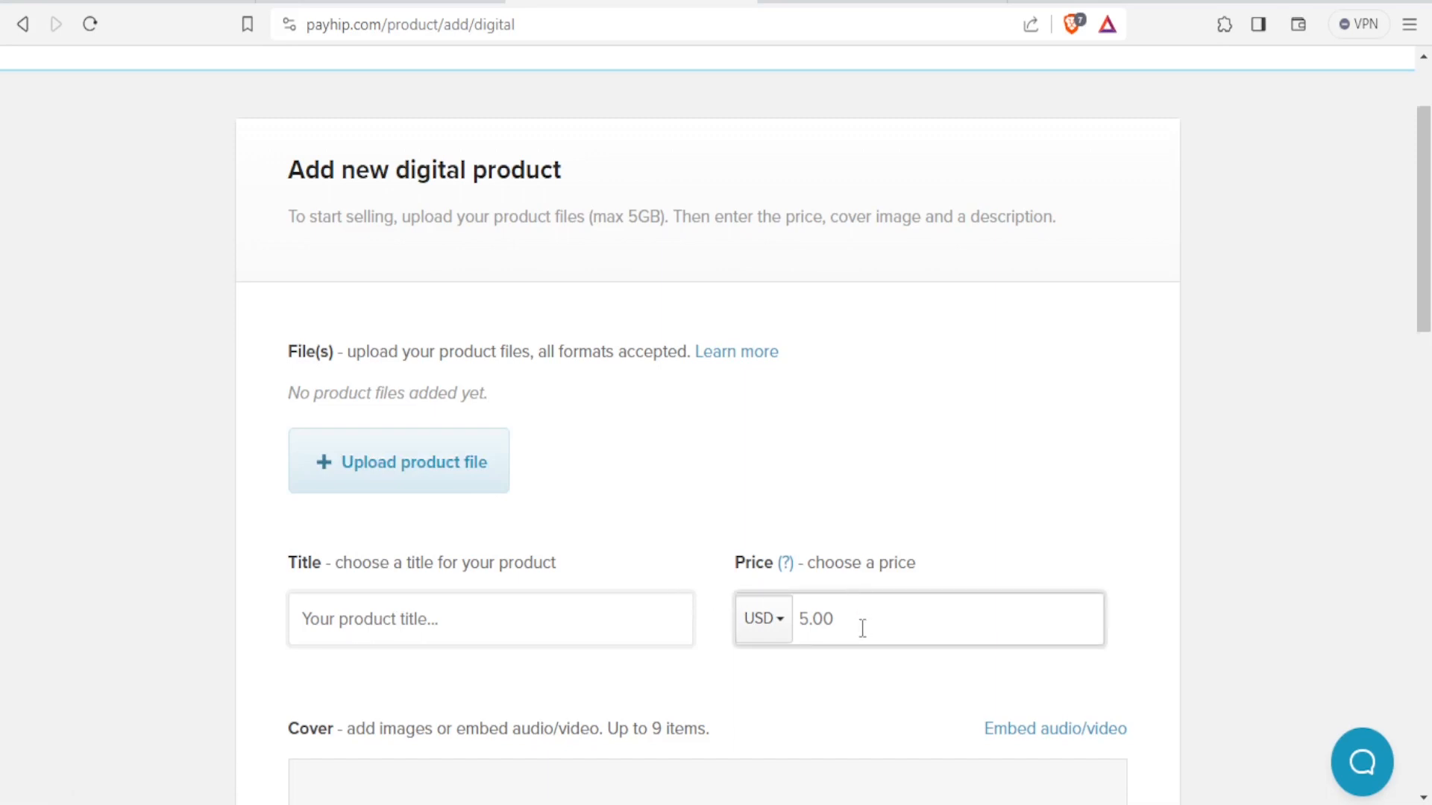
scroll(862, 628, "down", 3)
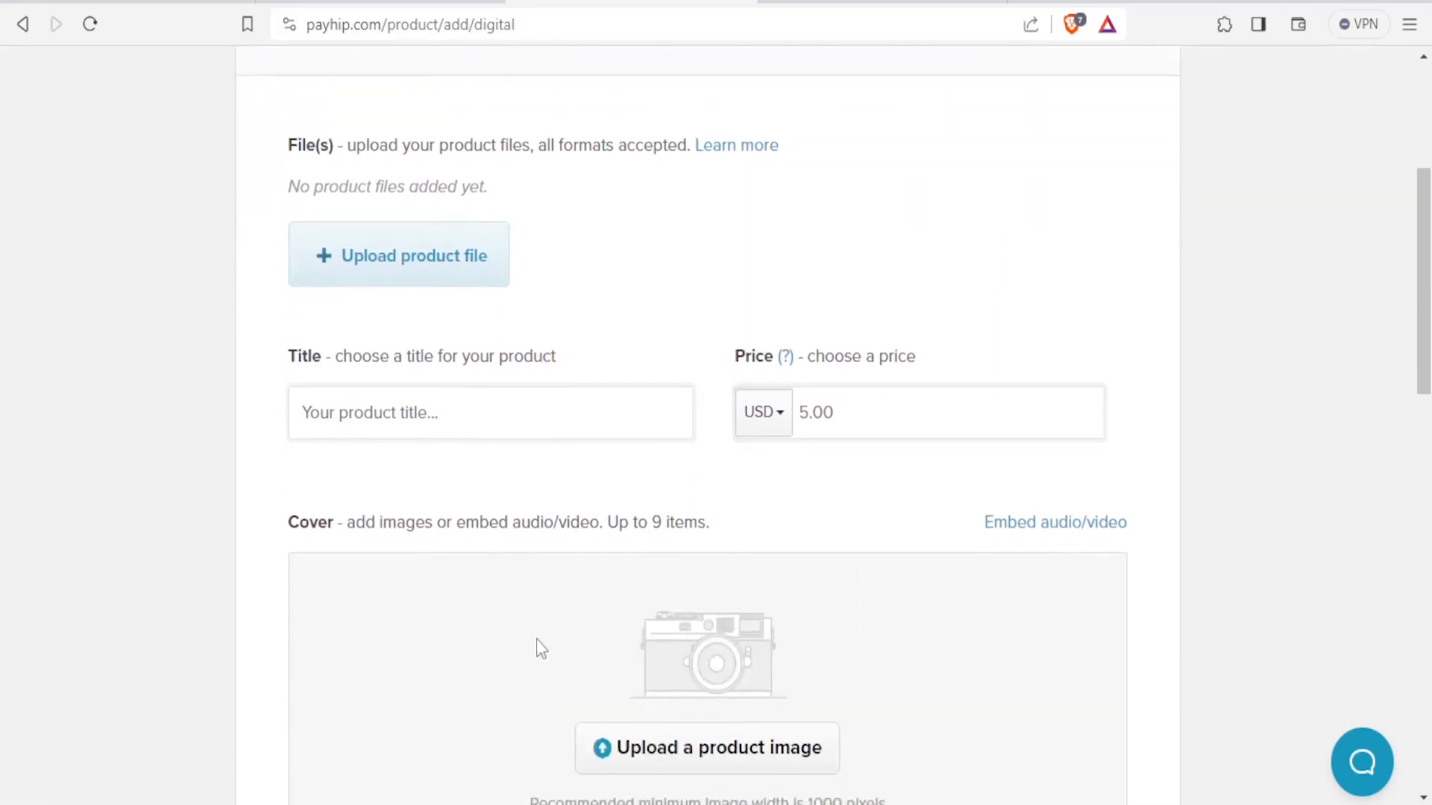
scroll(537, 642, "down", 3)
scroll(537, 641, "down", 3)
scroll(537, 643, "down", 4)
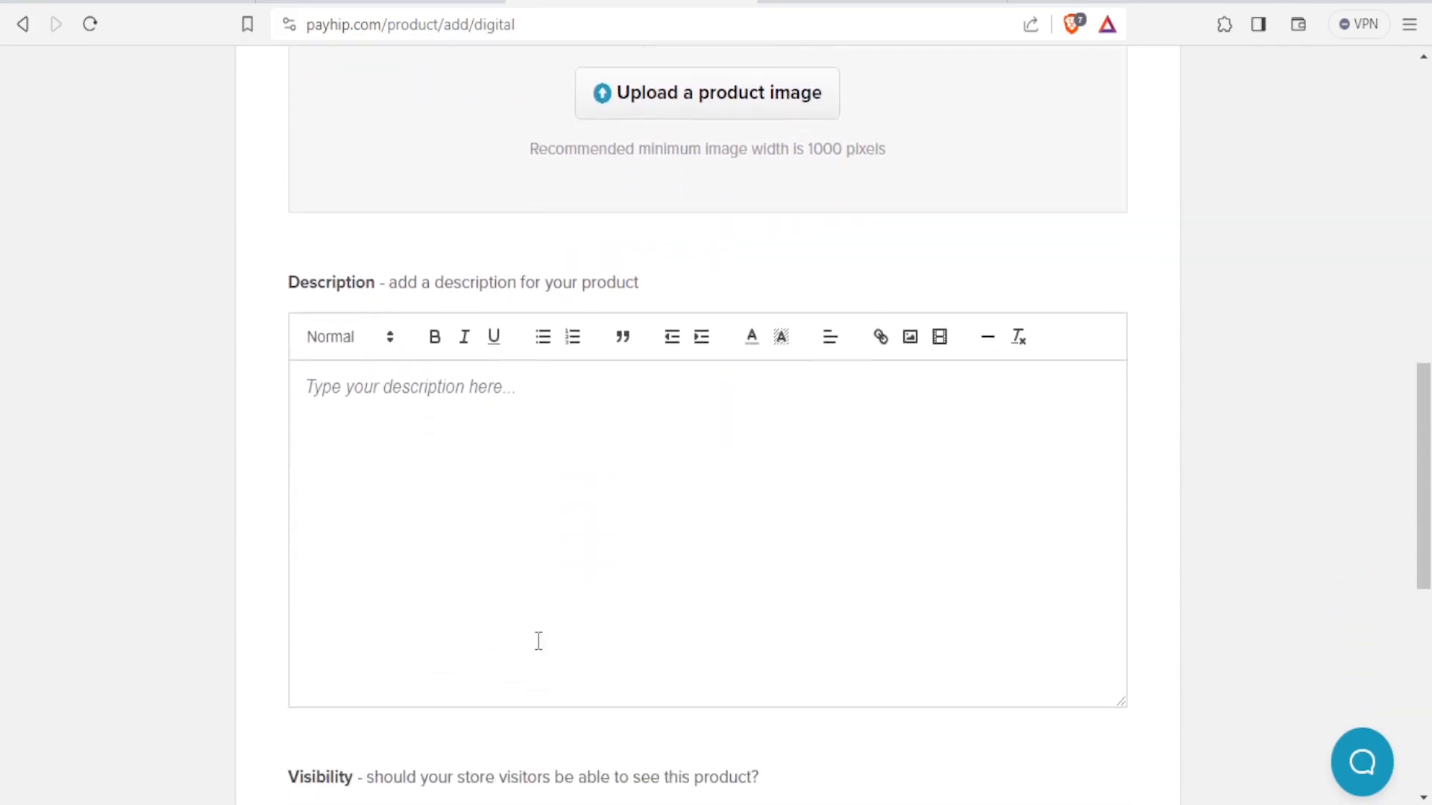
left_click(538, 640)
scroll(539, 640, "down", 2)
scroll(537, 642, "up", 10)
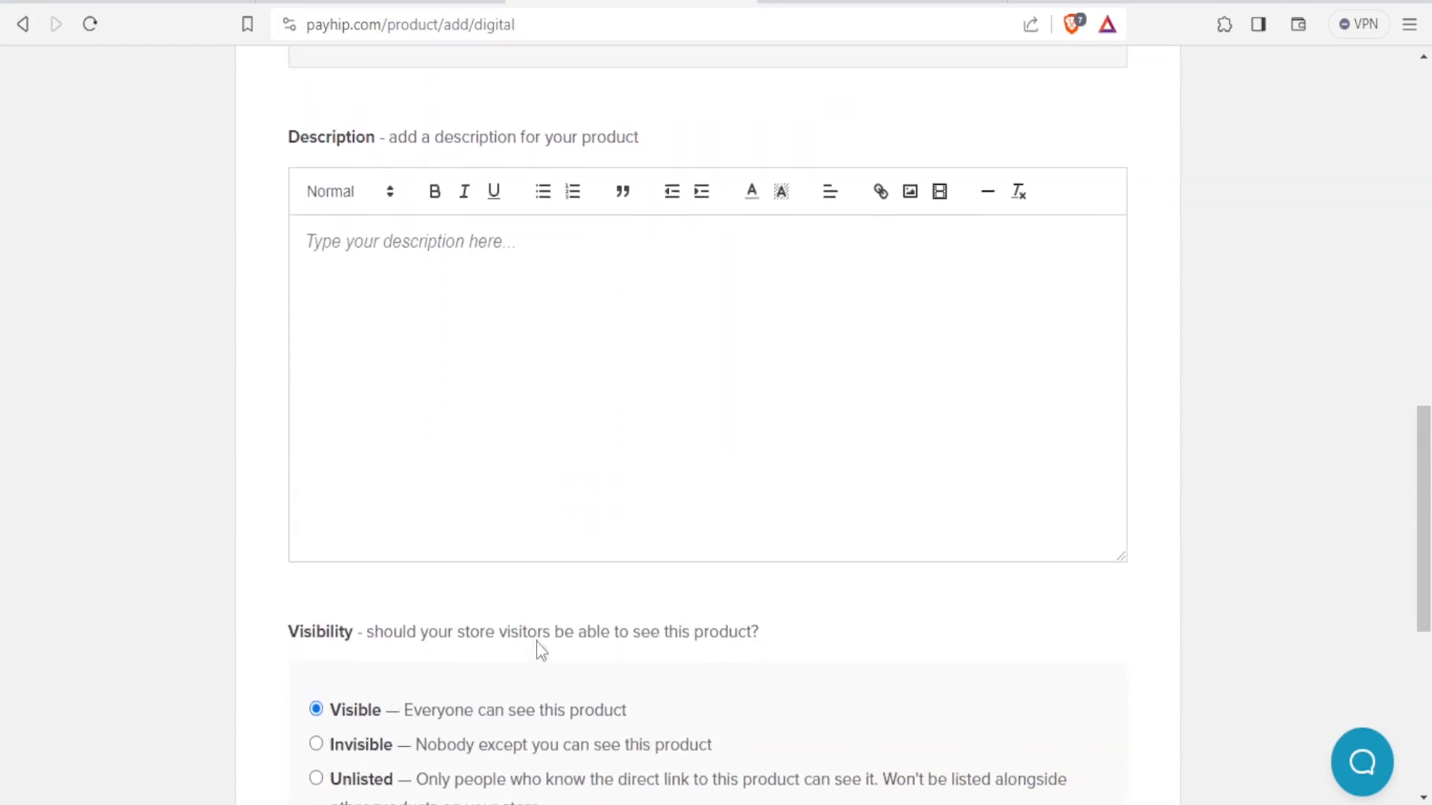
scroll(537, 642, "up", 7)
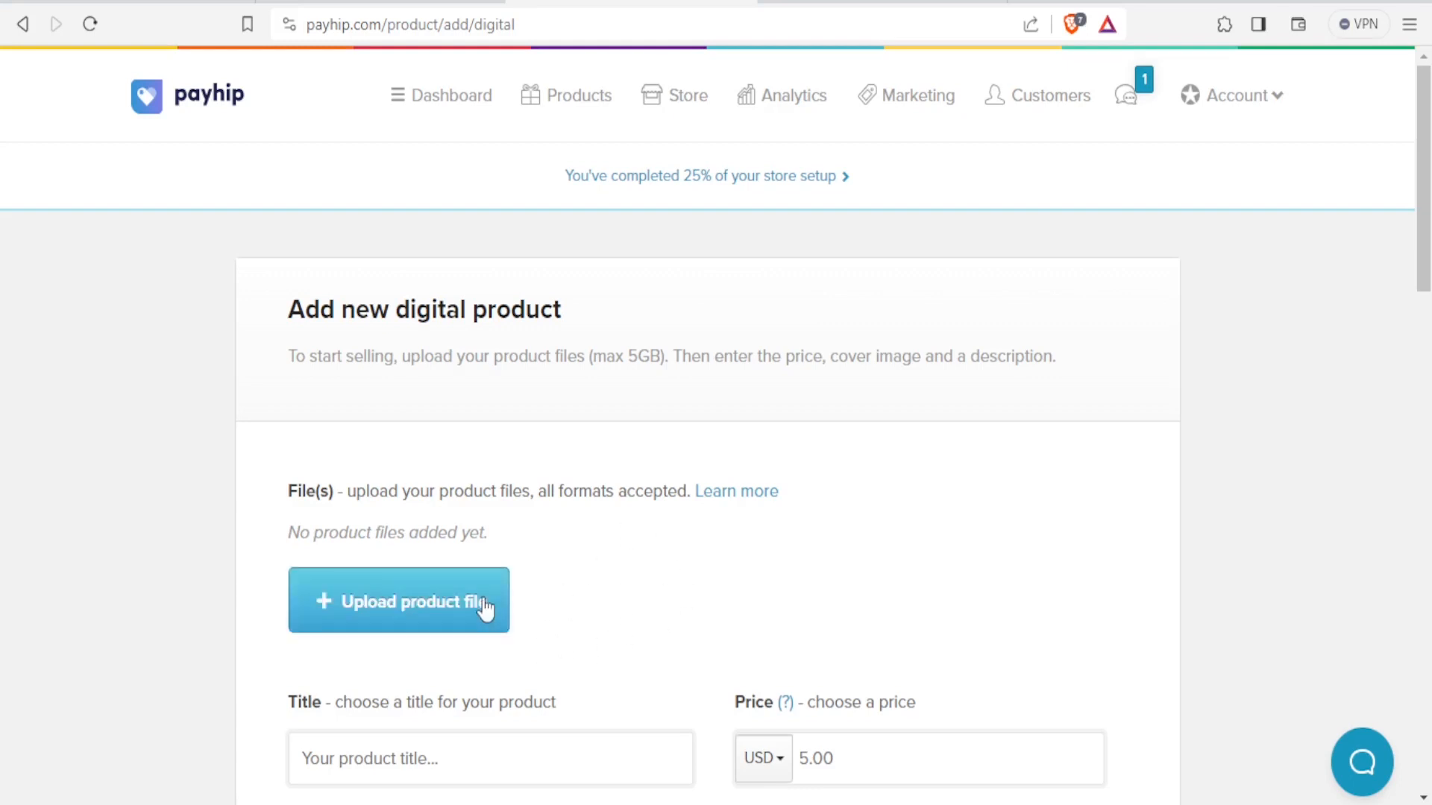
Upload email 2.jpg from the Downloads folder as the product file.
left_click(428, 602)
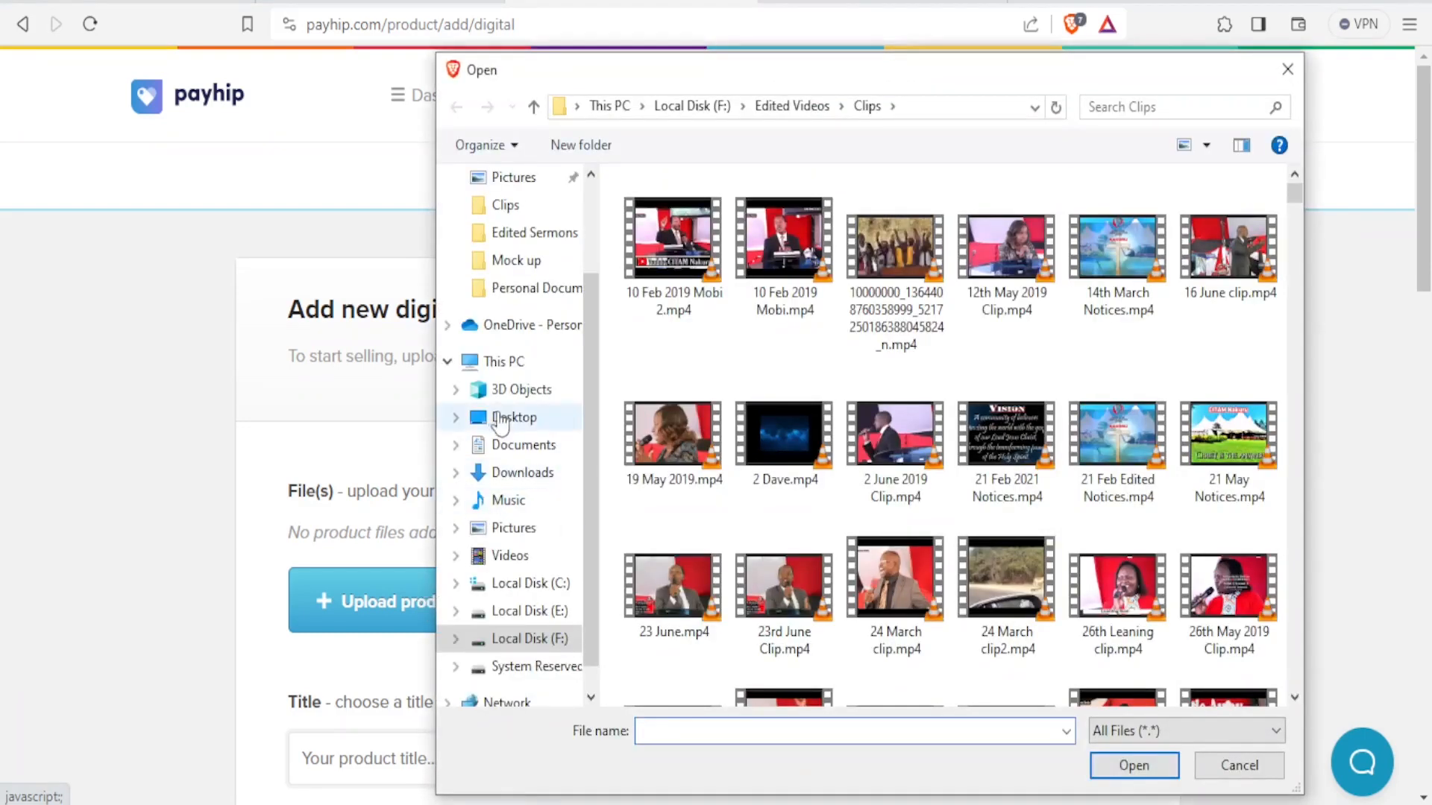
left_click(504, 474)
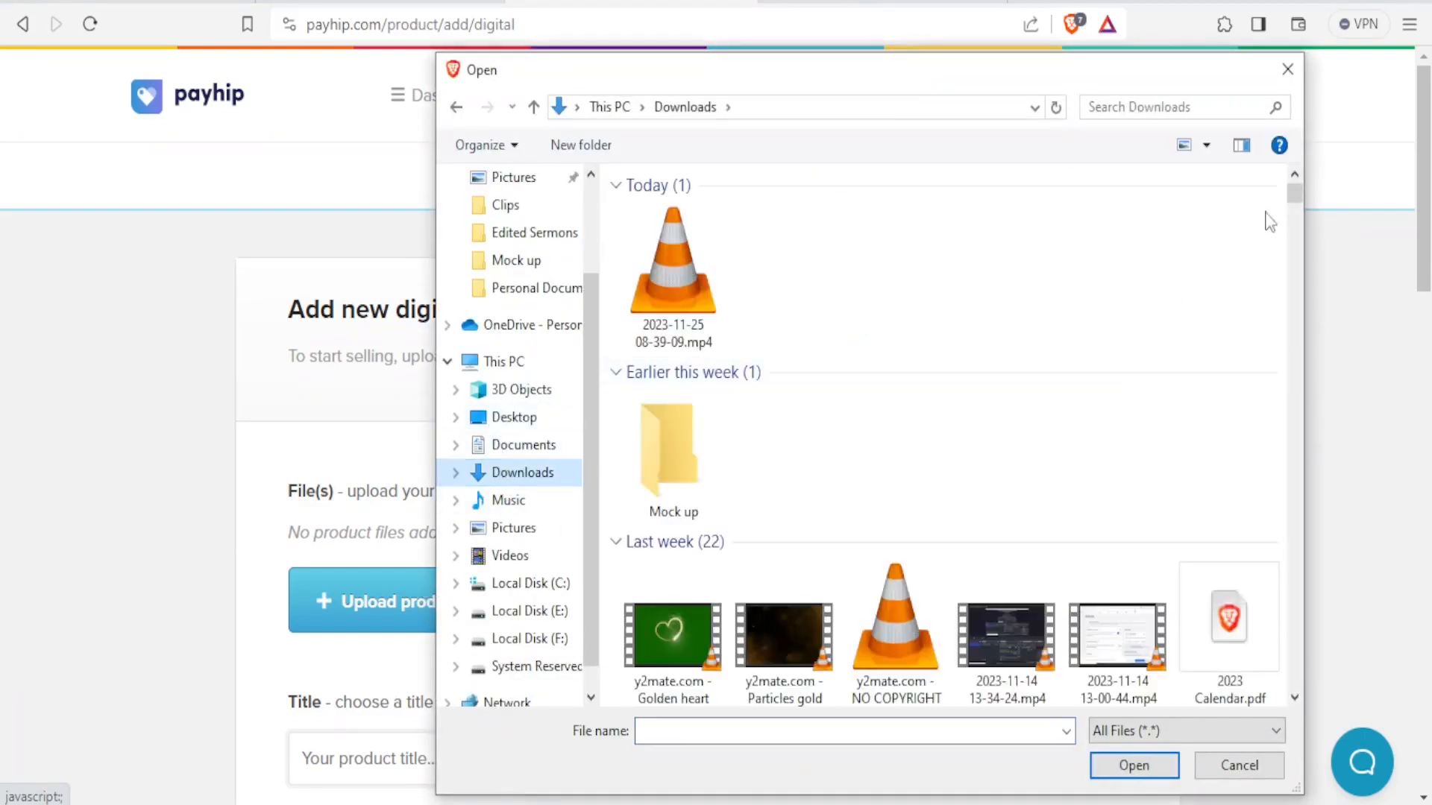
left_click_drag(1298, 195, 1298, 214)
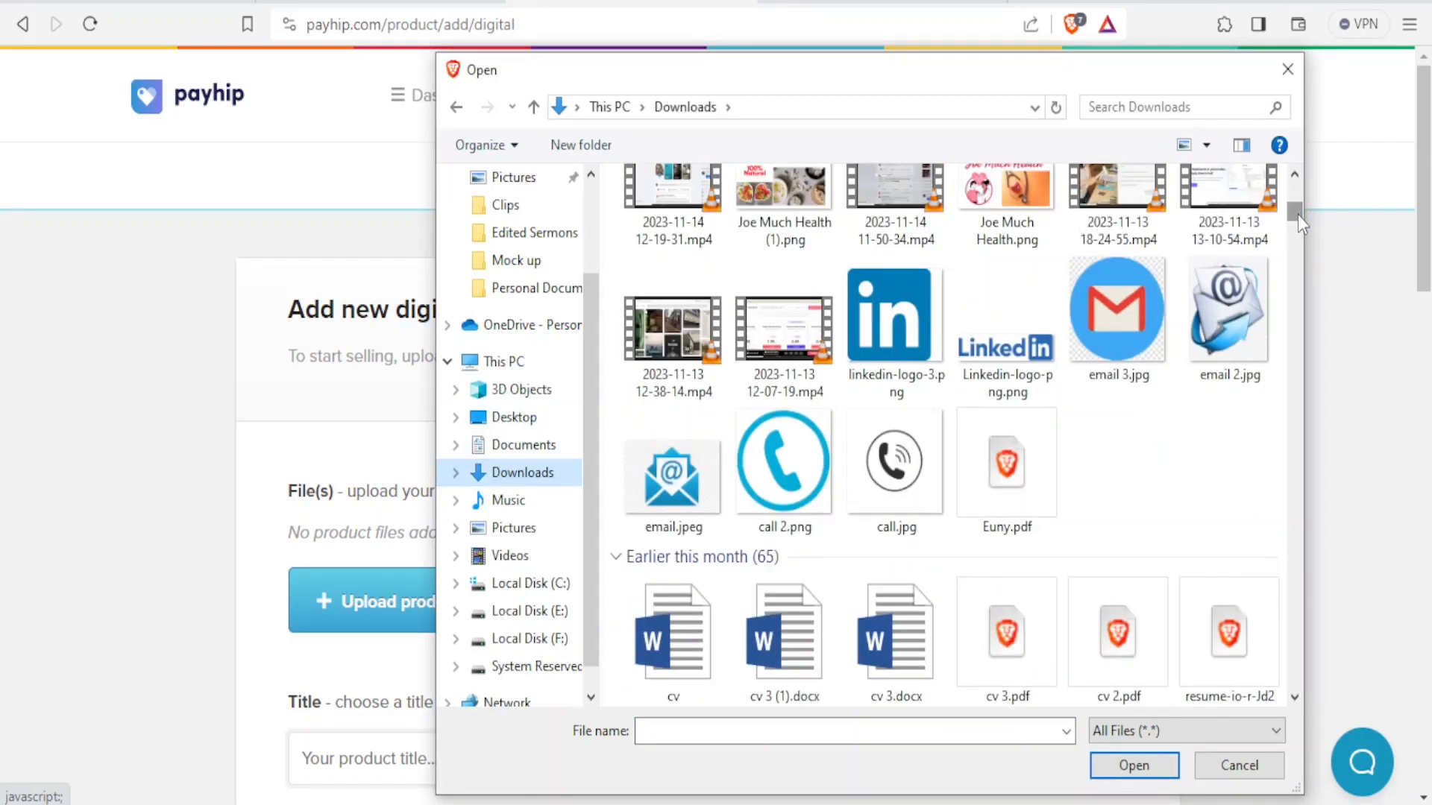
left_click(1223, 345)
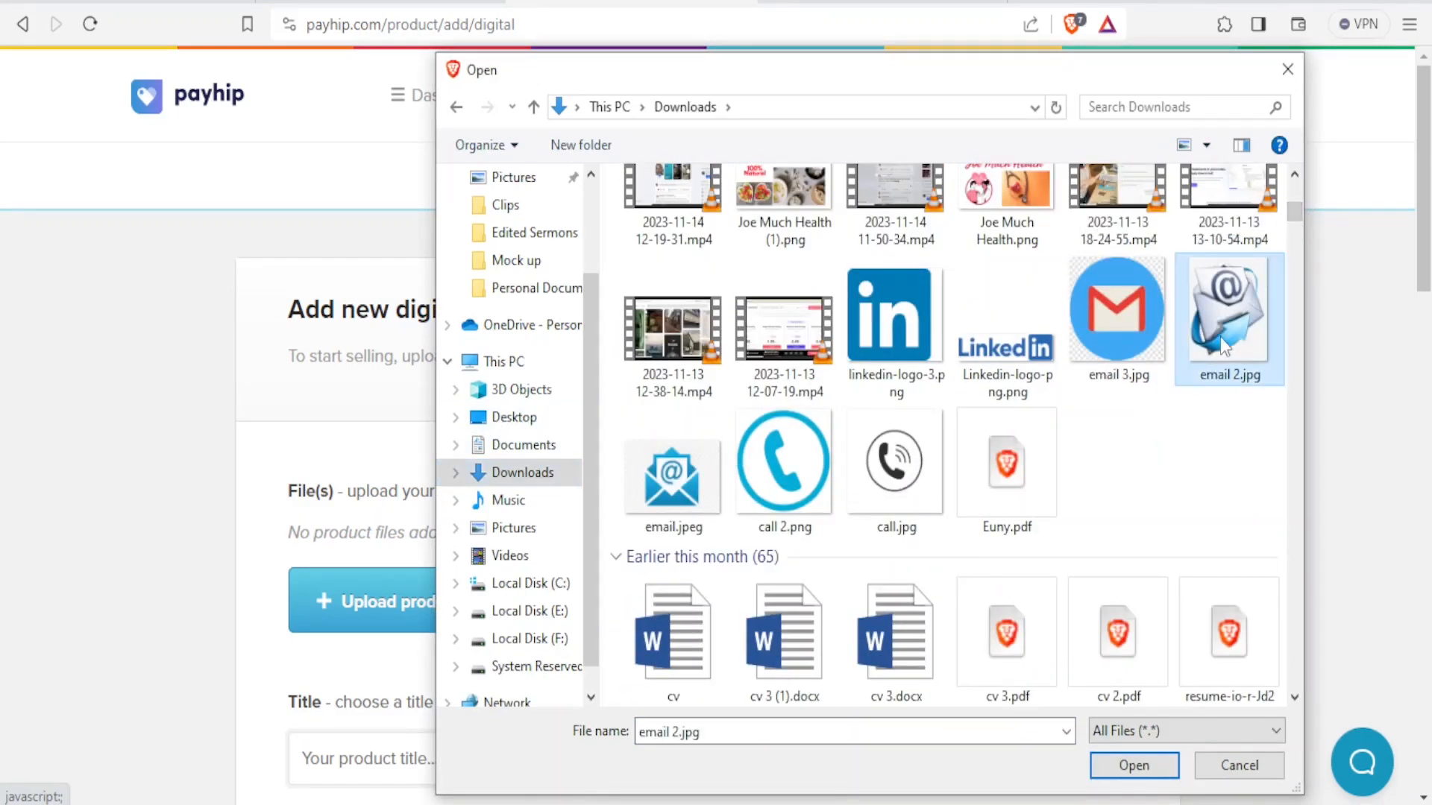
left_click(1134, 766)
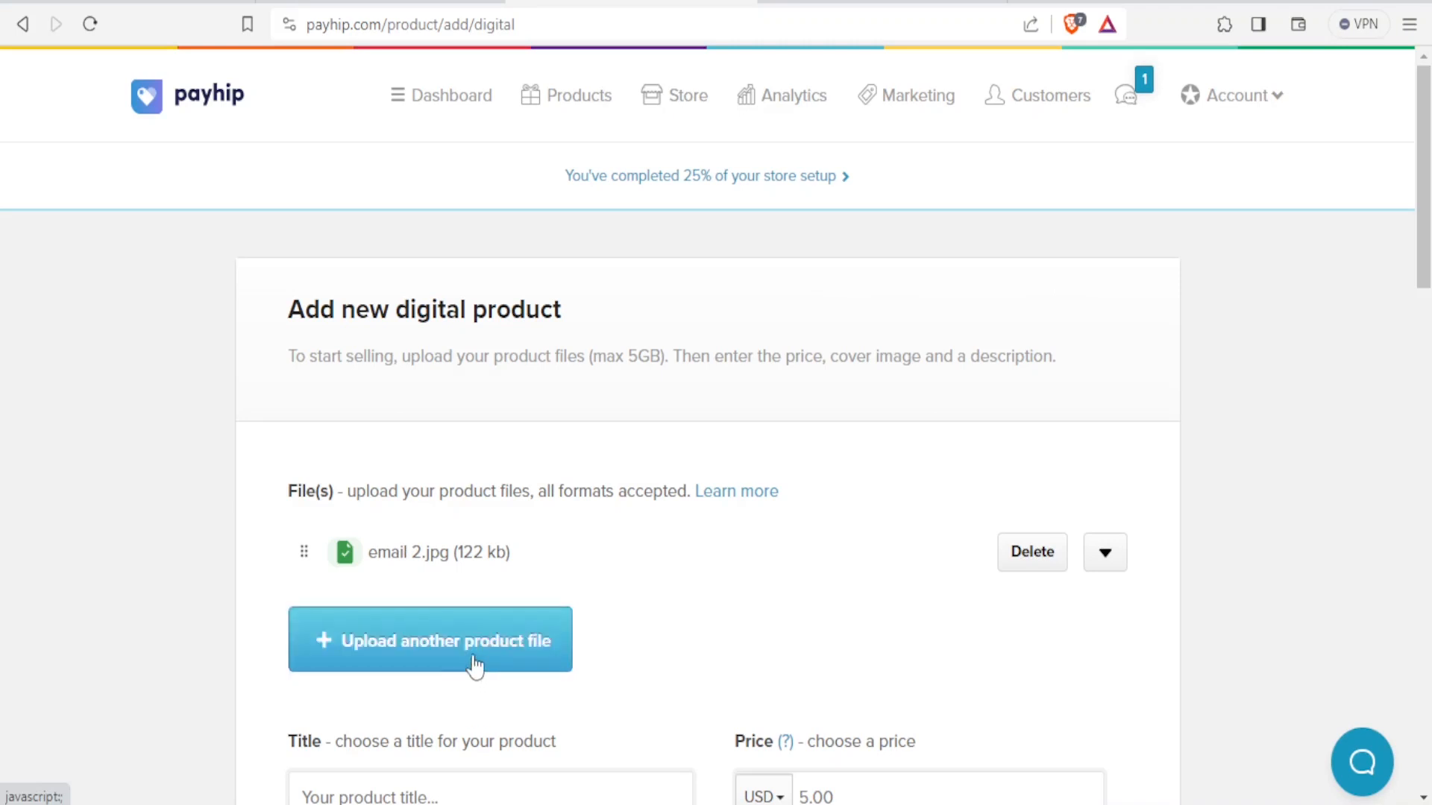
Title the product 'Email Manager'.
left_click_drag(1422, 217, 1422, 304)
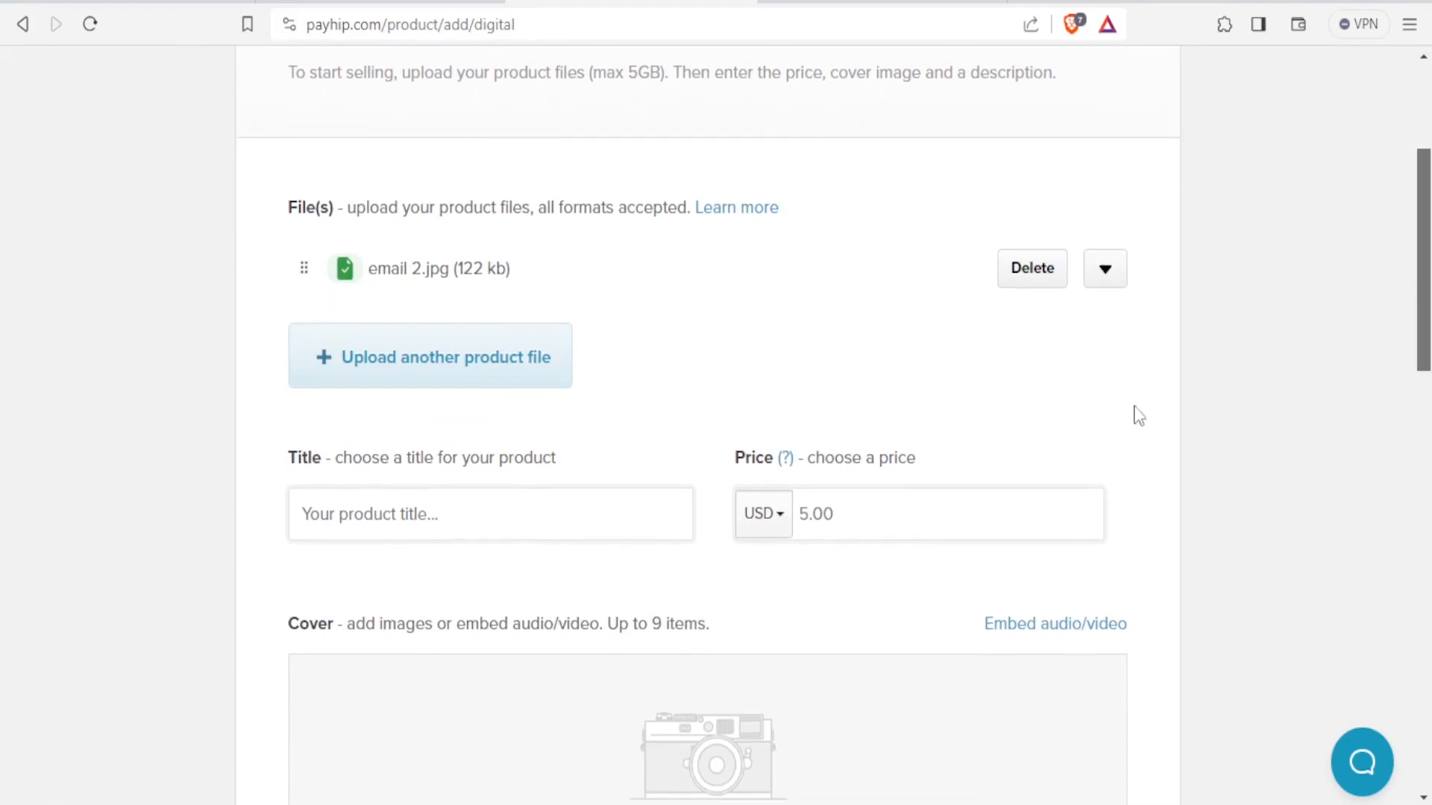
left_click(449, 511)
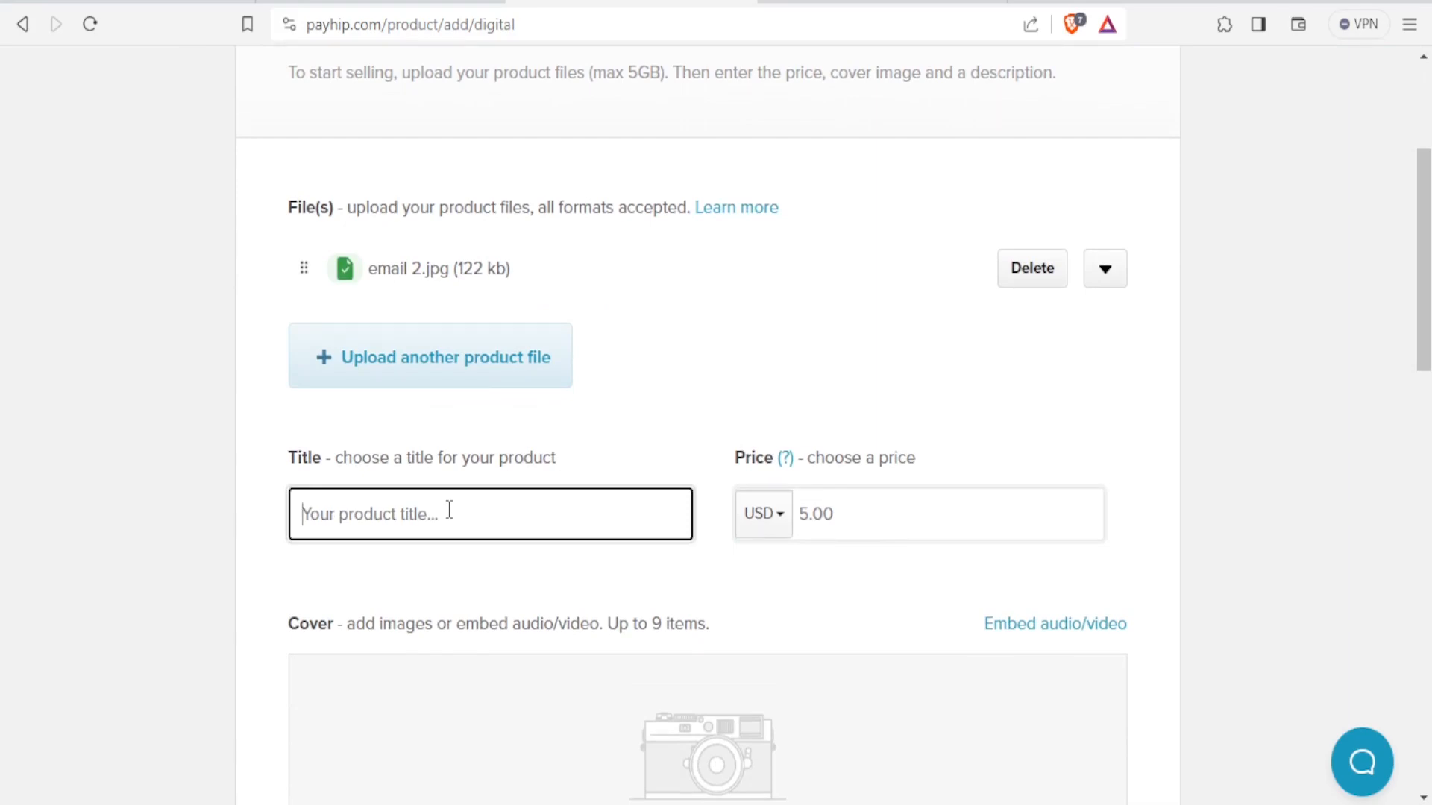
type("Email Manager")
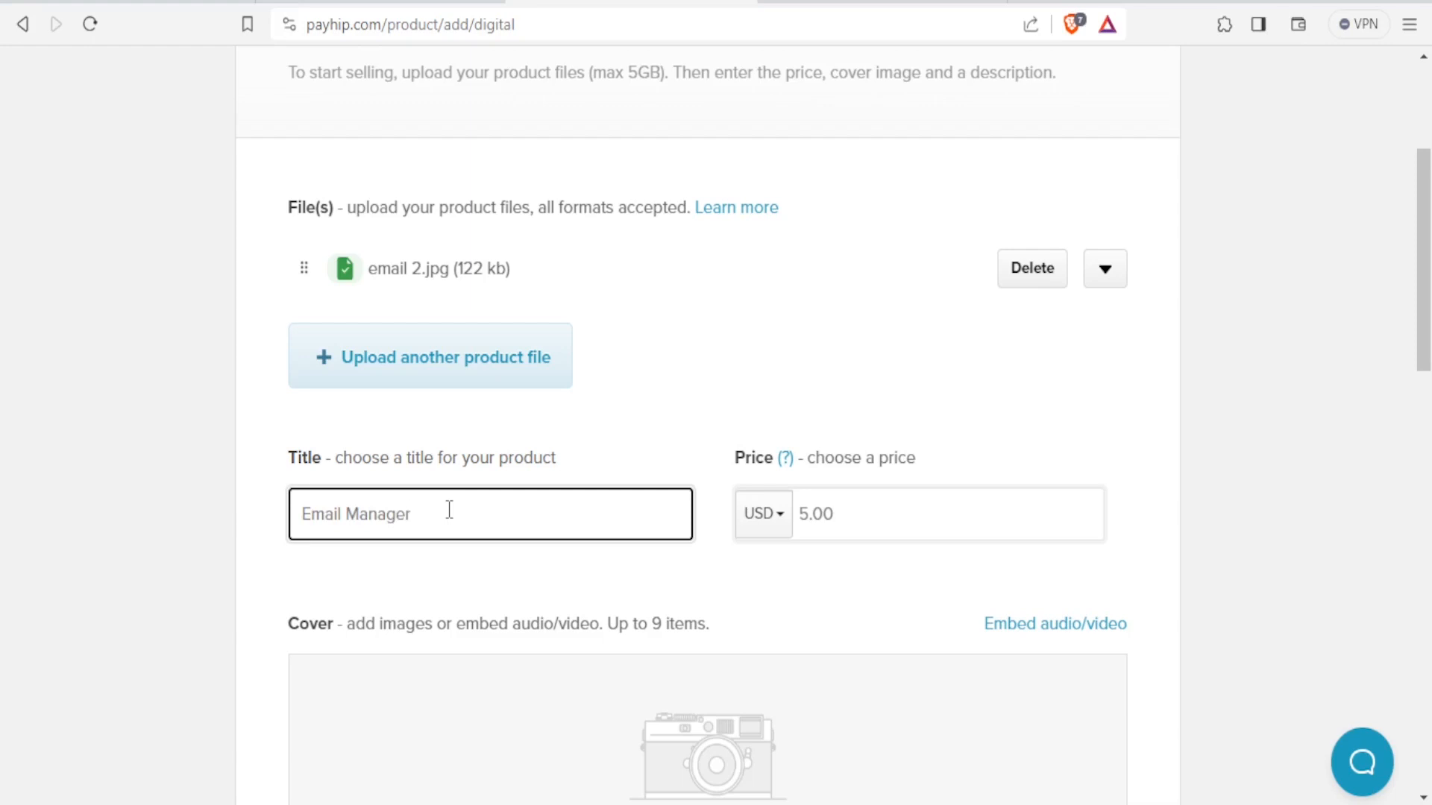
Keep USD as the currency and set the product price to 150.
left_click(784, 531)
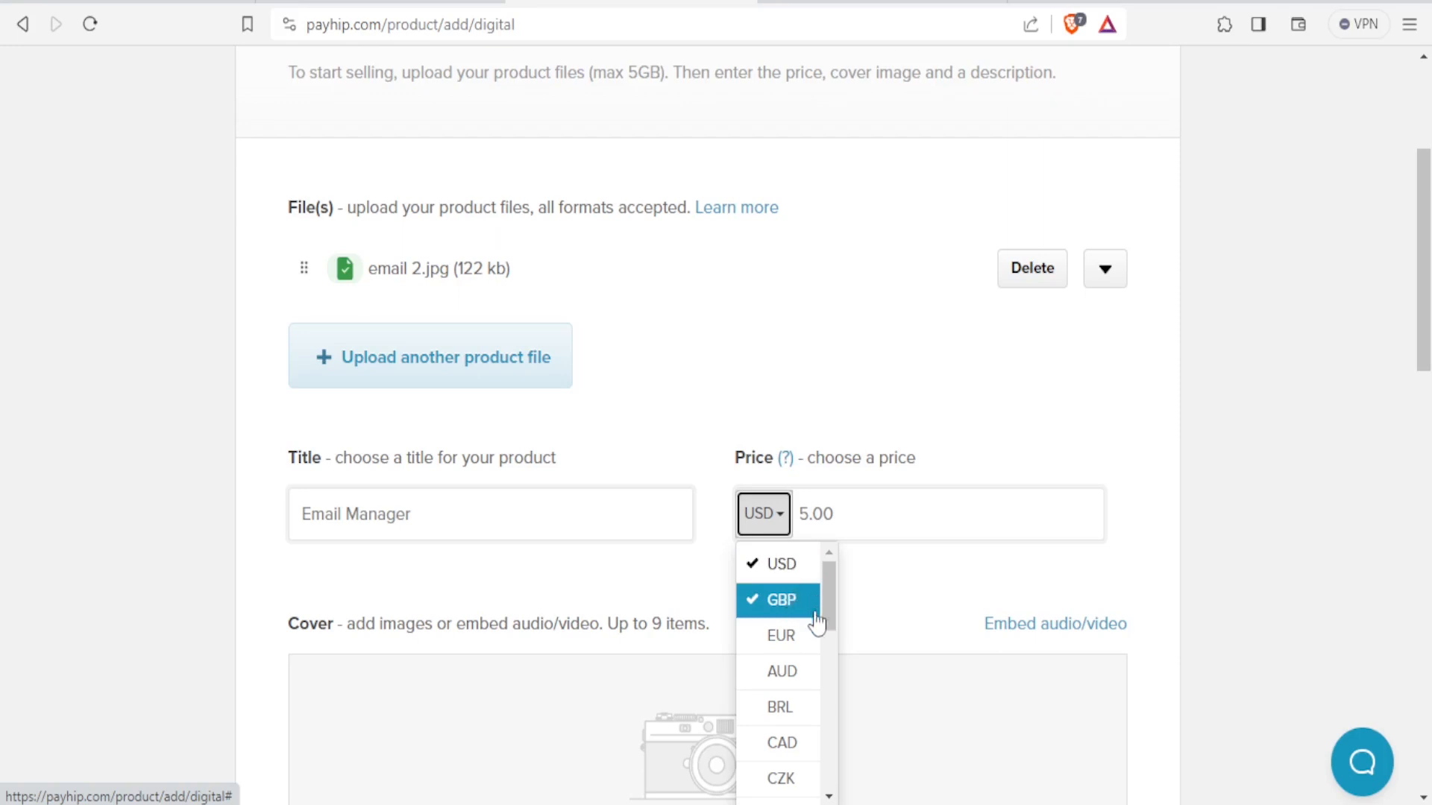
mouse_move(828, 604)
left_mouse_down()
mouse_move(828, 753)
mouse_move(834, 616)
left_mouse_up()
left_click(797, 506)
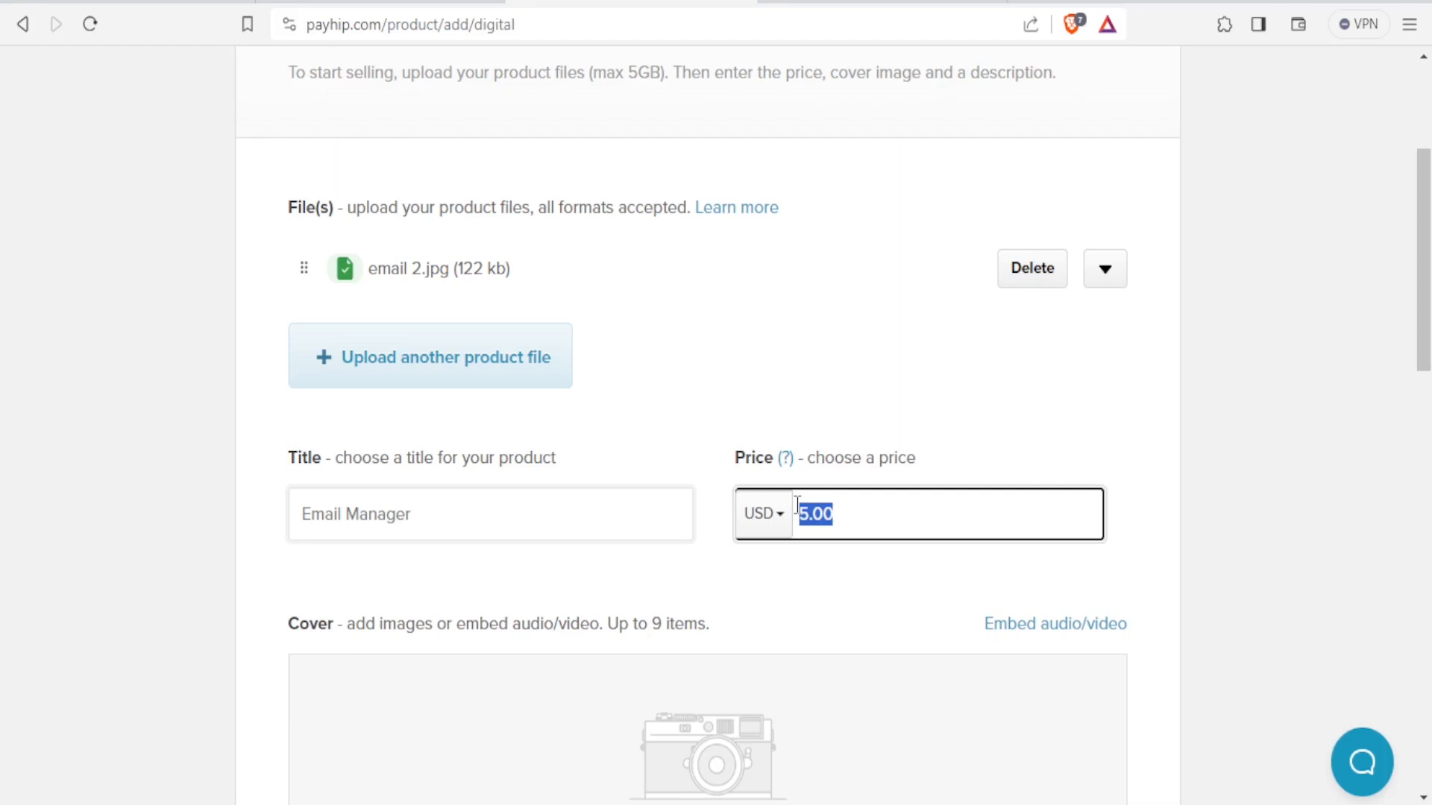
type("4")
type("50")
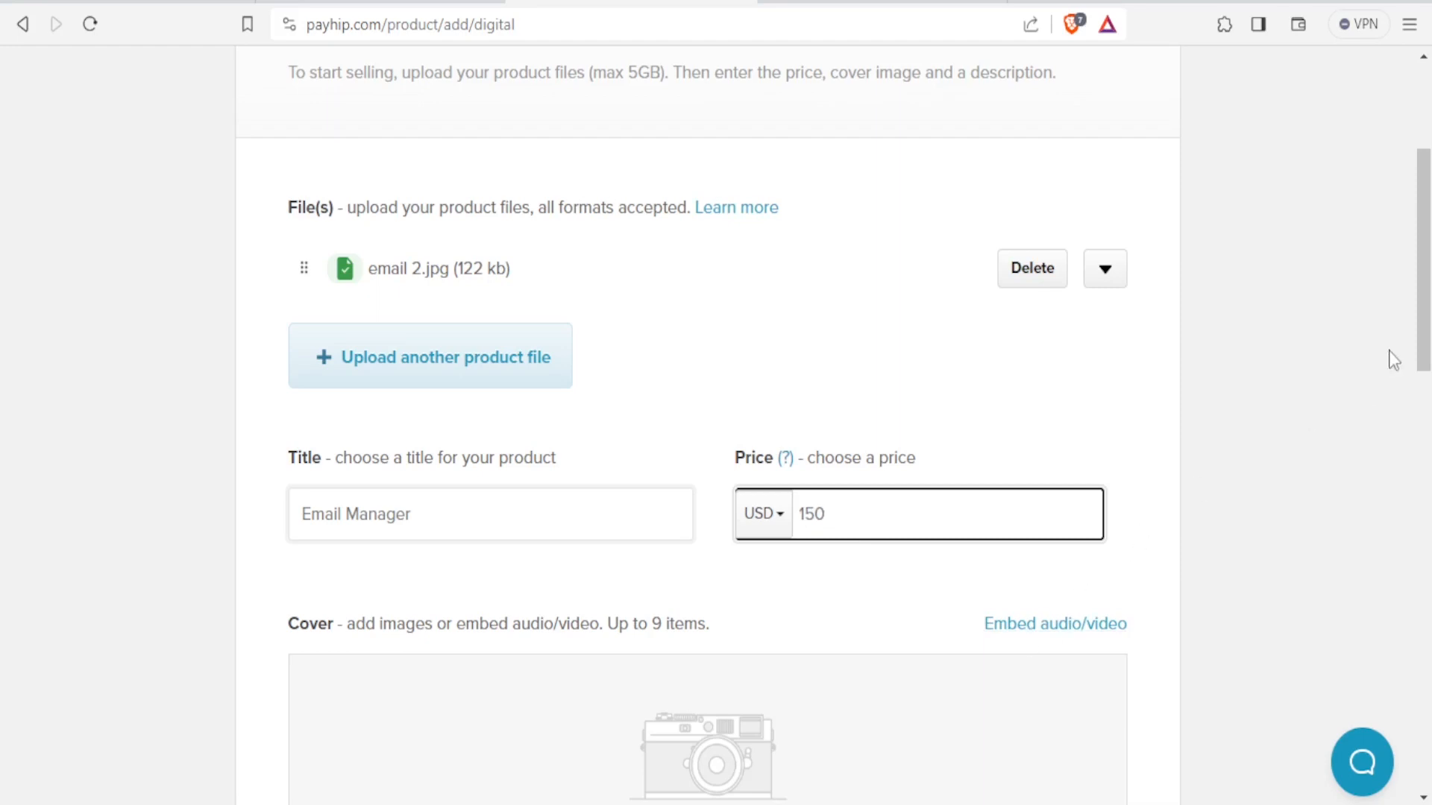
scroll(1425, 369, "down", 3)
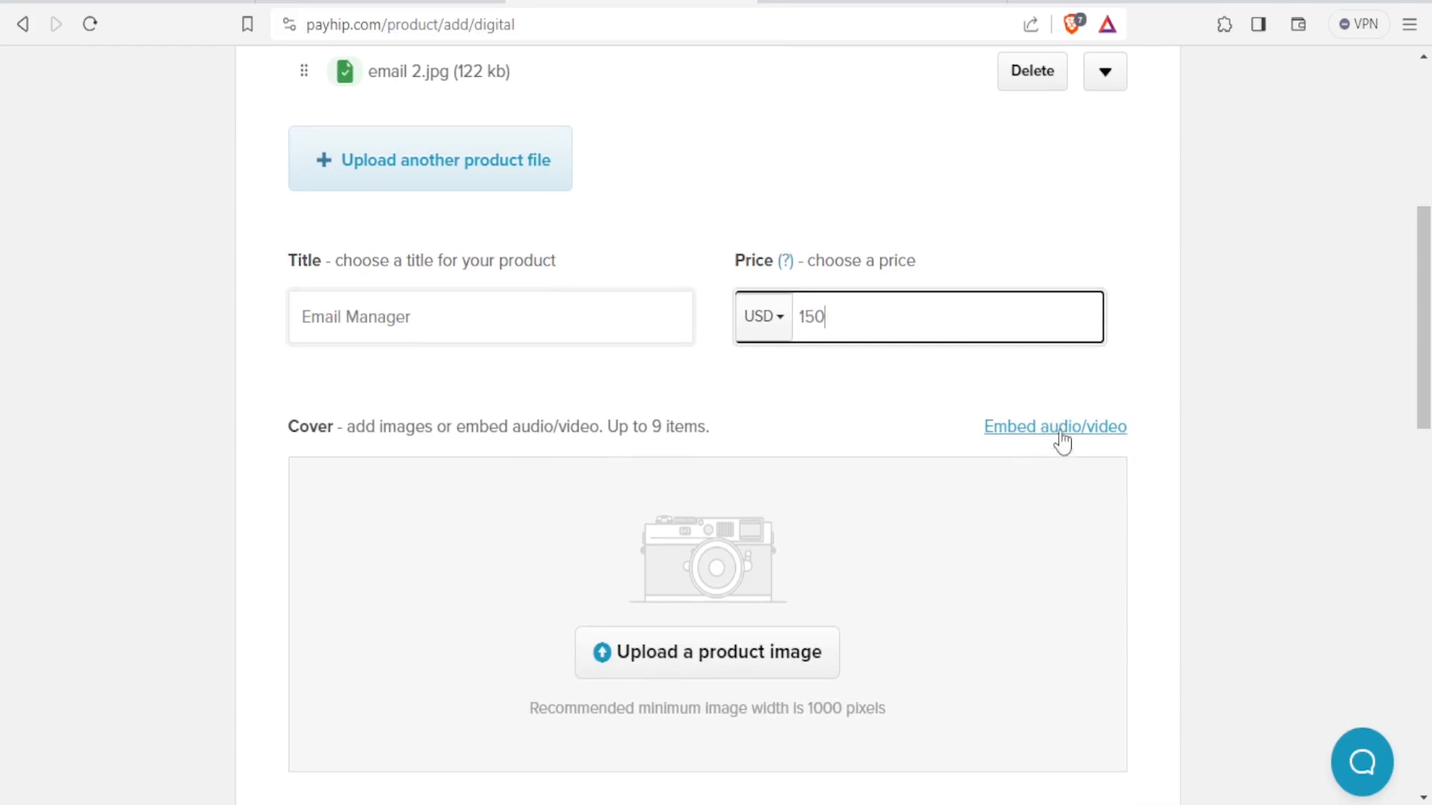
left_click(1062, 440)
left_click(887, 553)
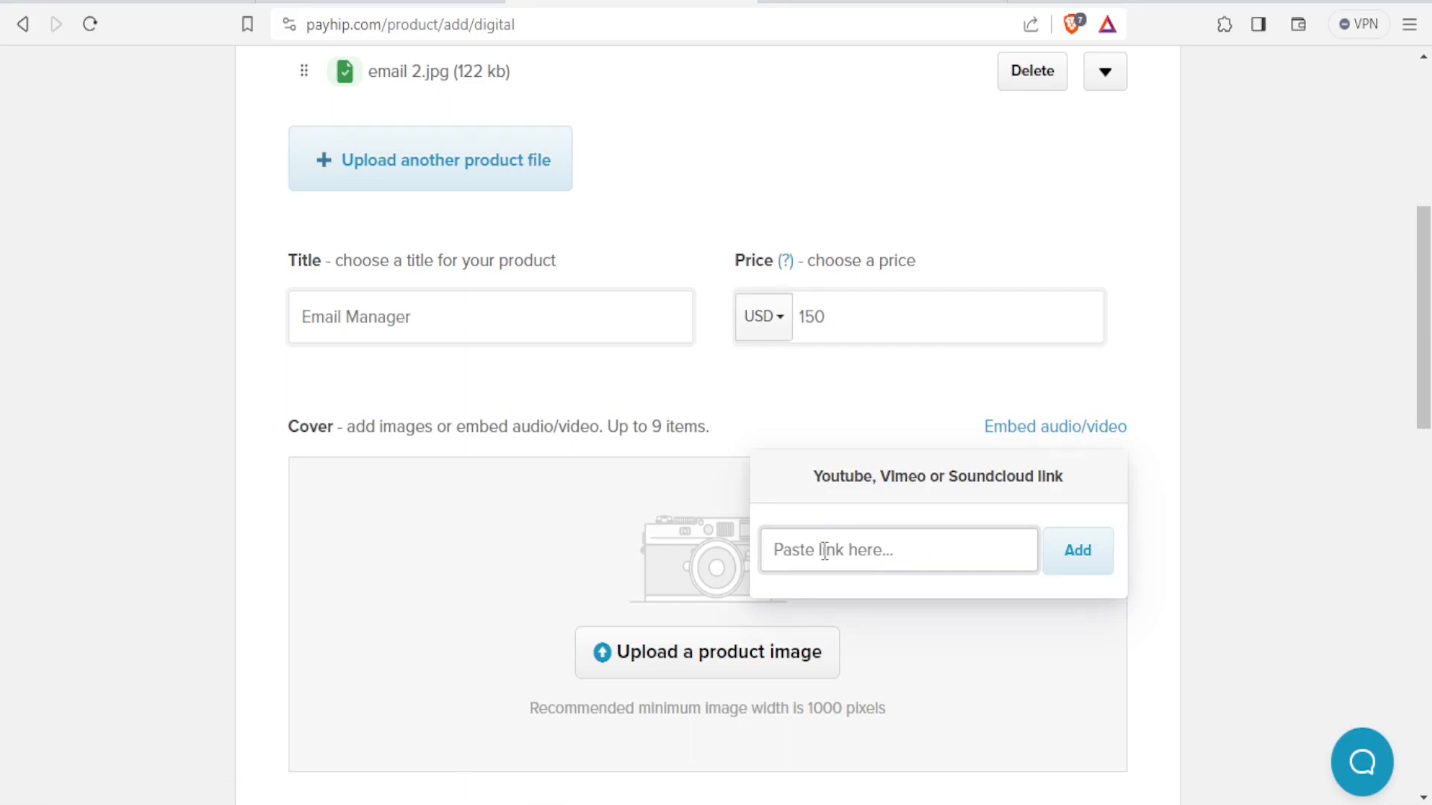
left_click(276, 510)
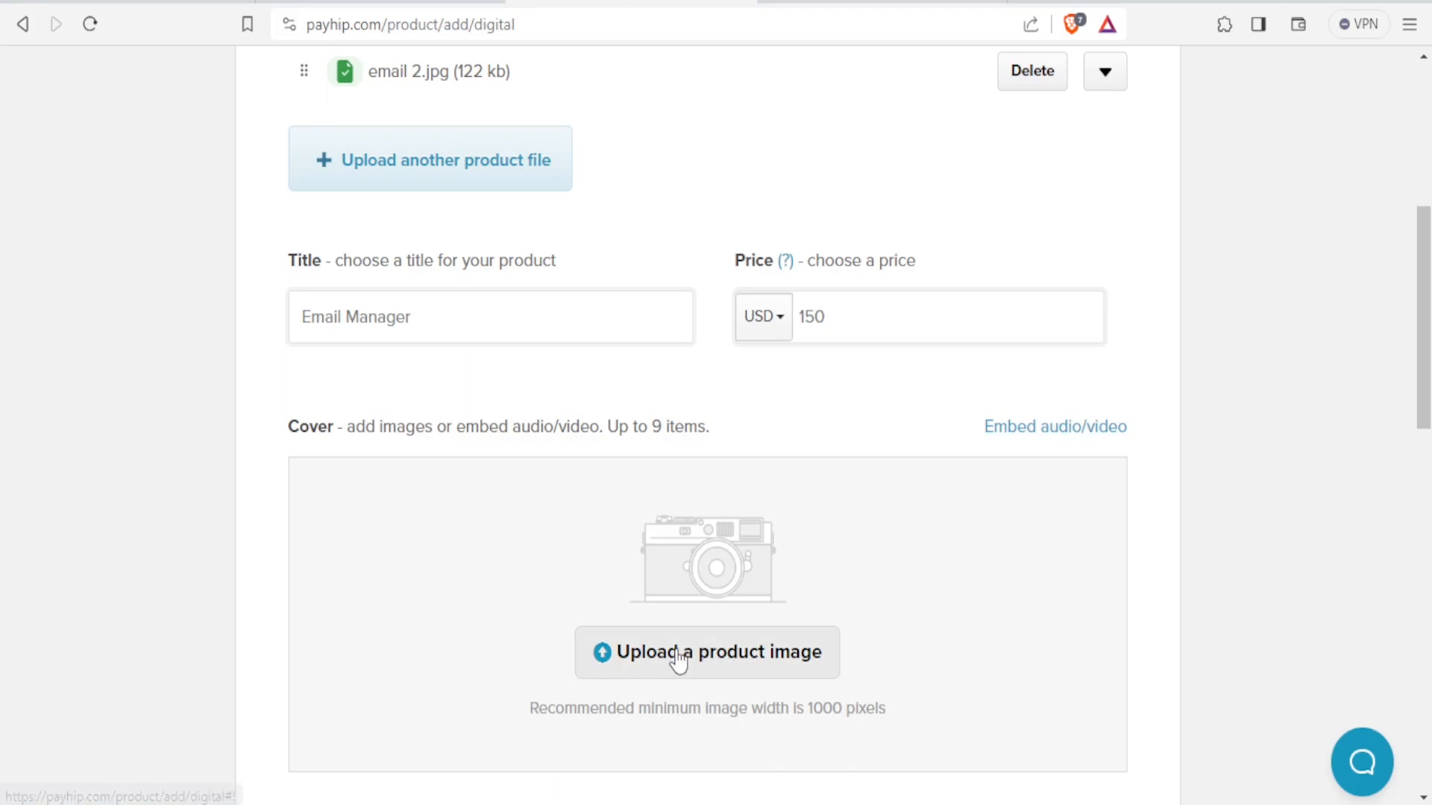
left_click_drag(1427, 409, 1426, 468)
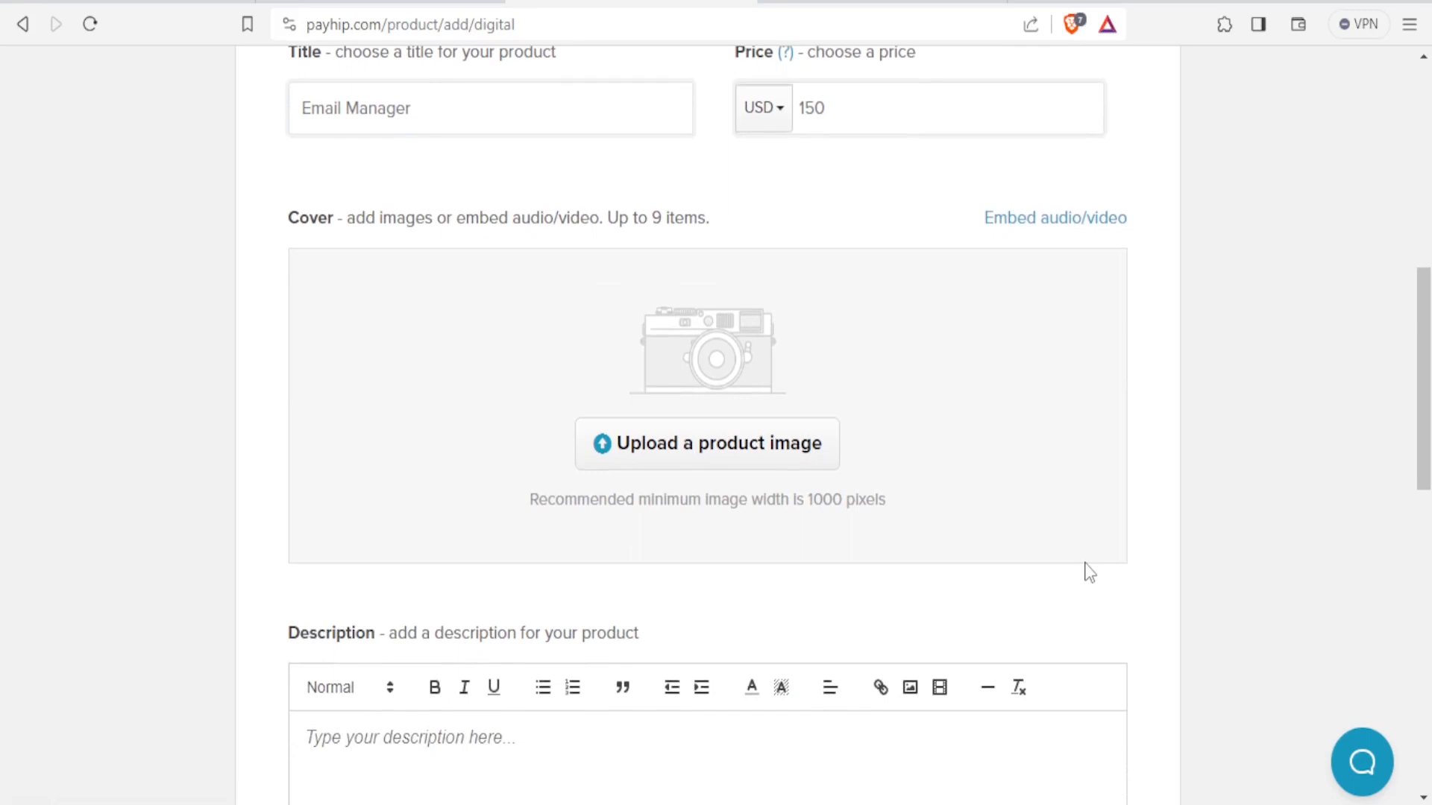
Upload email.jpeg as the product's cover image.
left_click(693, 460)
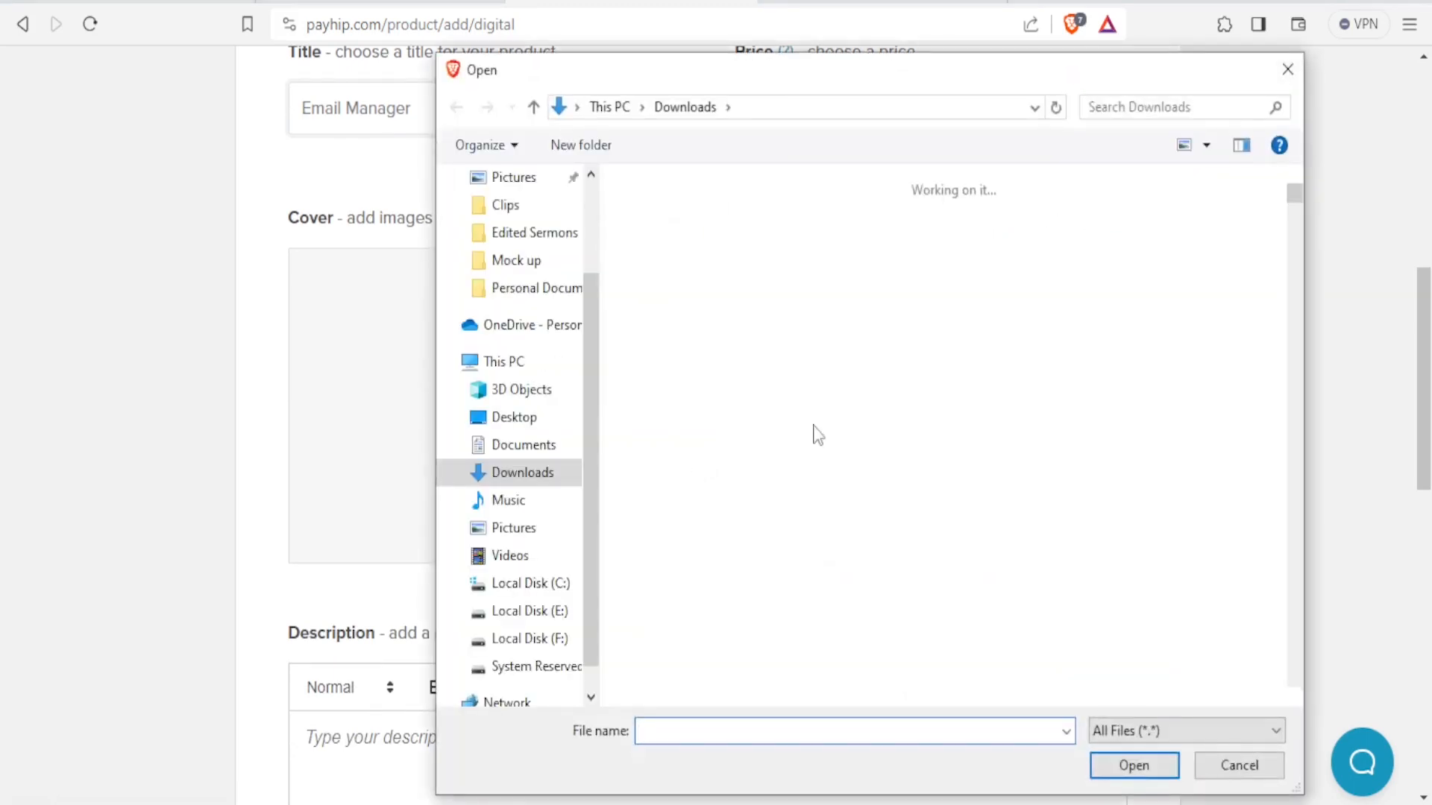
left_click_drag(1294, 203, 1291, 217)
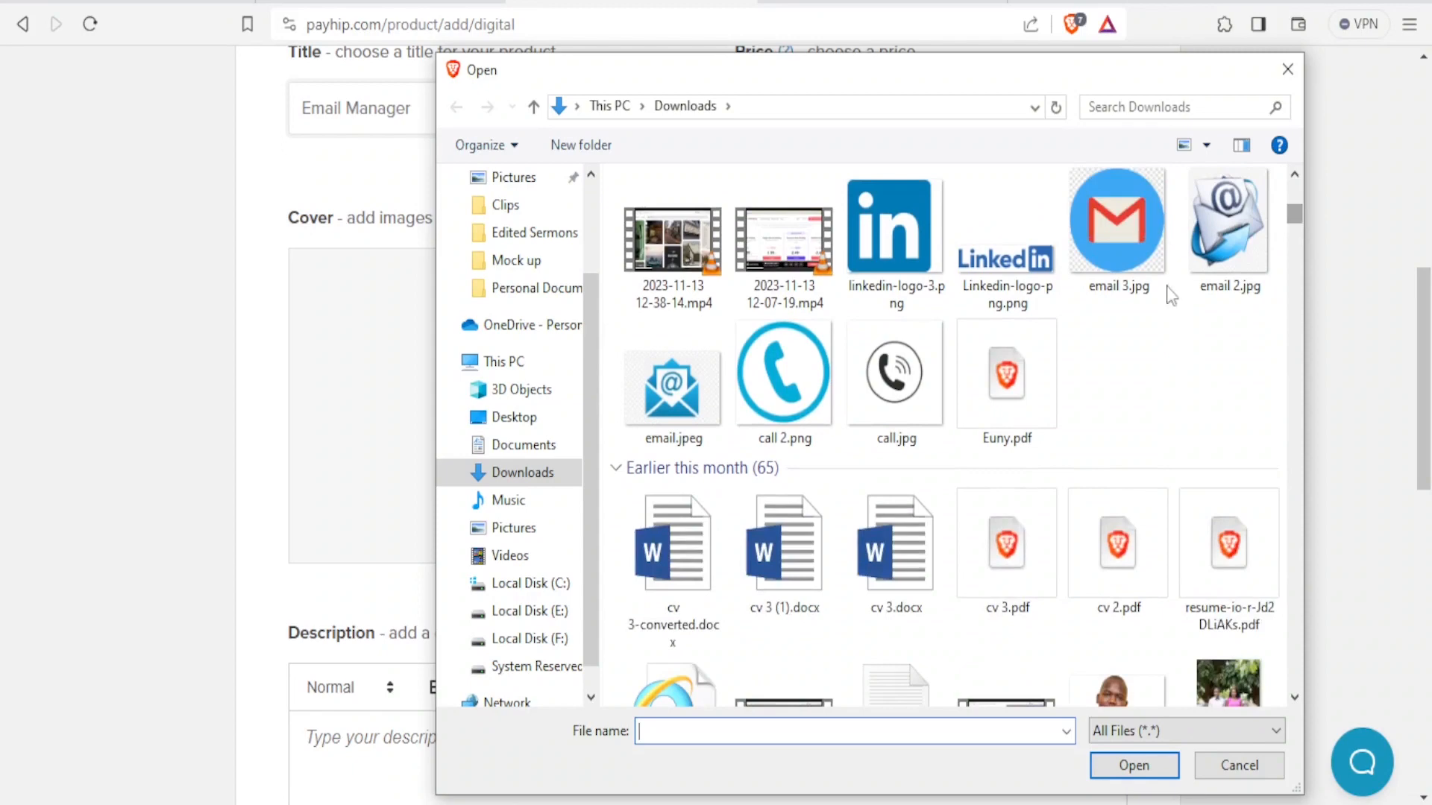
double_click(656, 402)
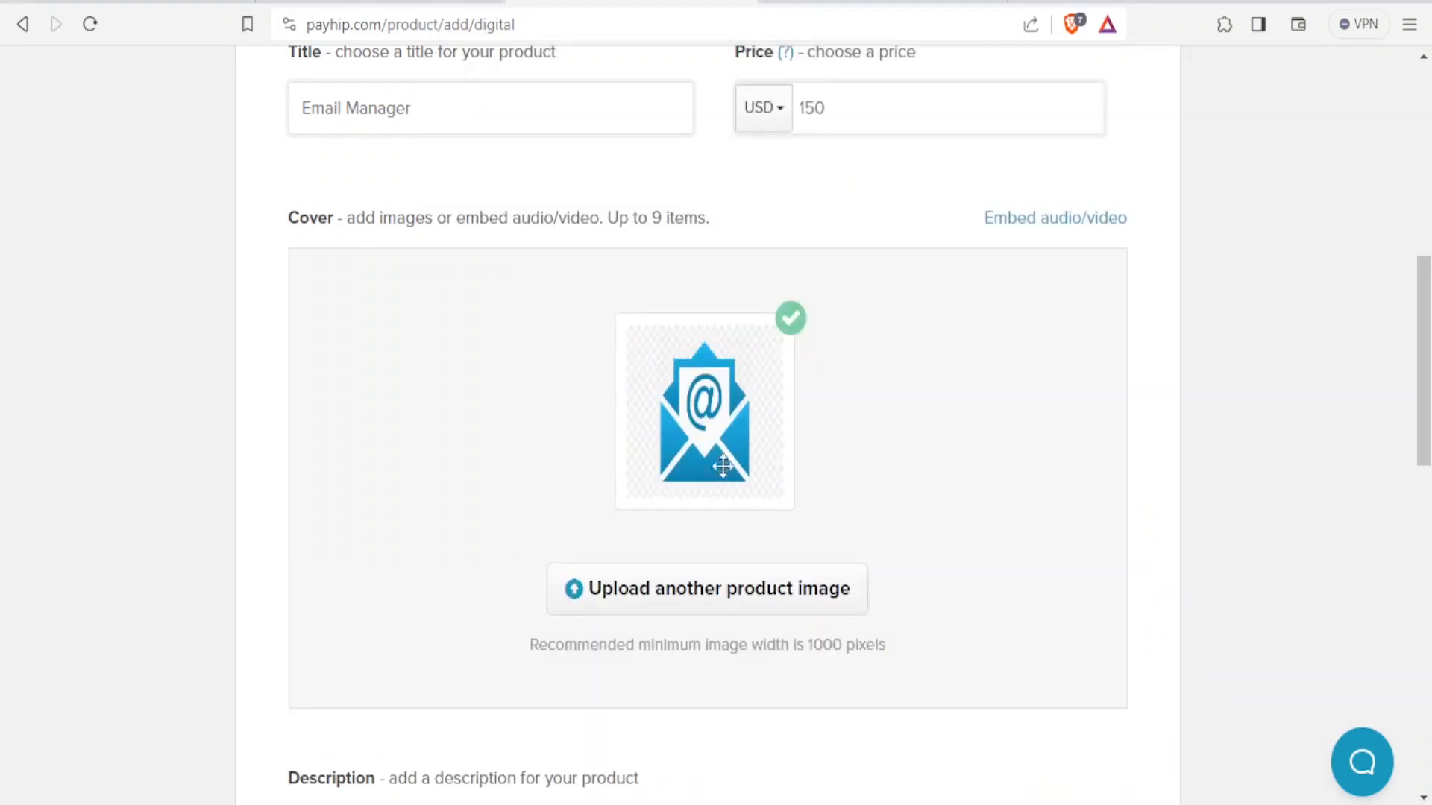
mouse_move(745, 467)
Write the description 'This service help to manage ALL your emails in one place'.
scroll(872, 554, "down", 5)
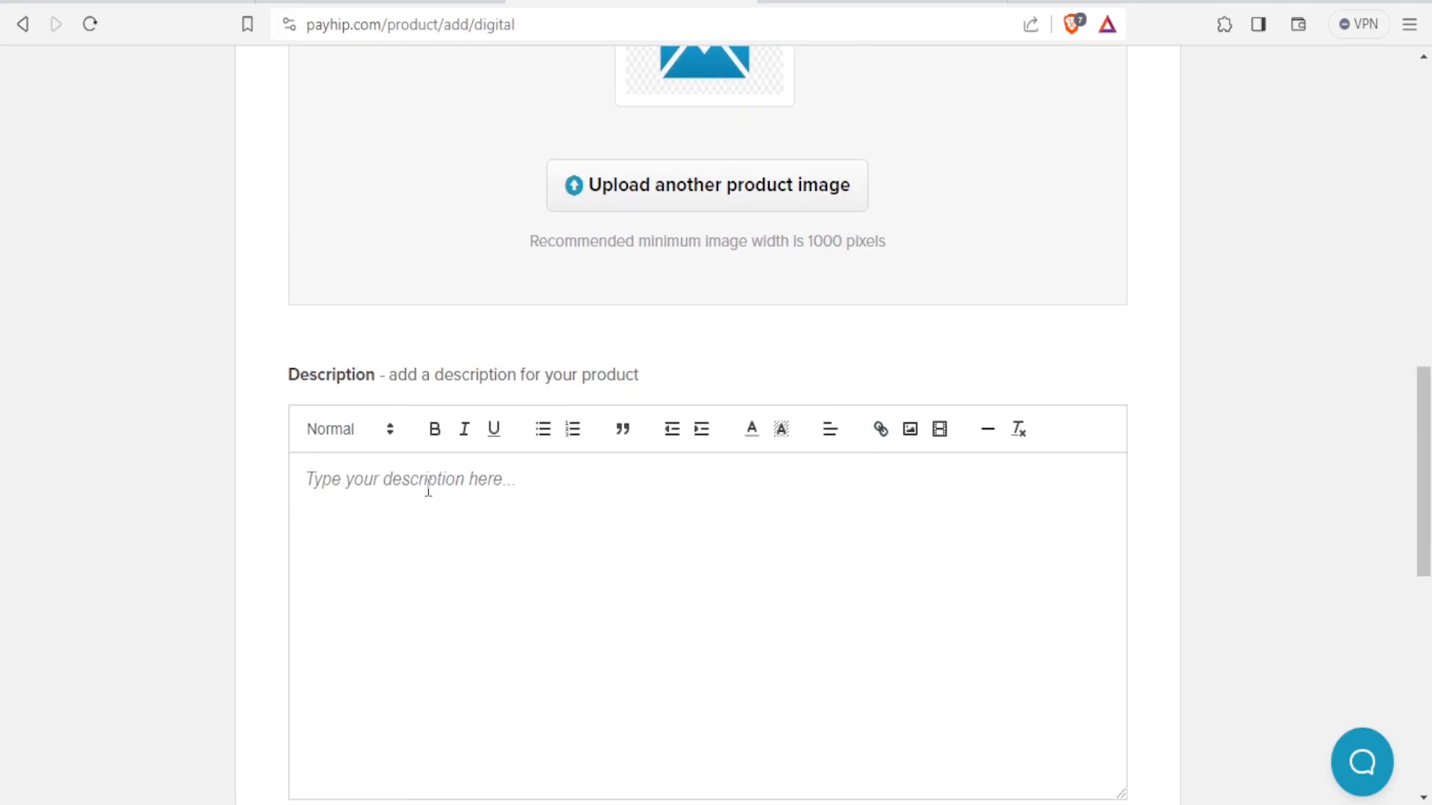
left_click(429, 490)
type("Th")
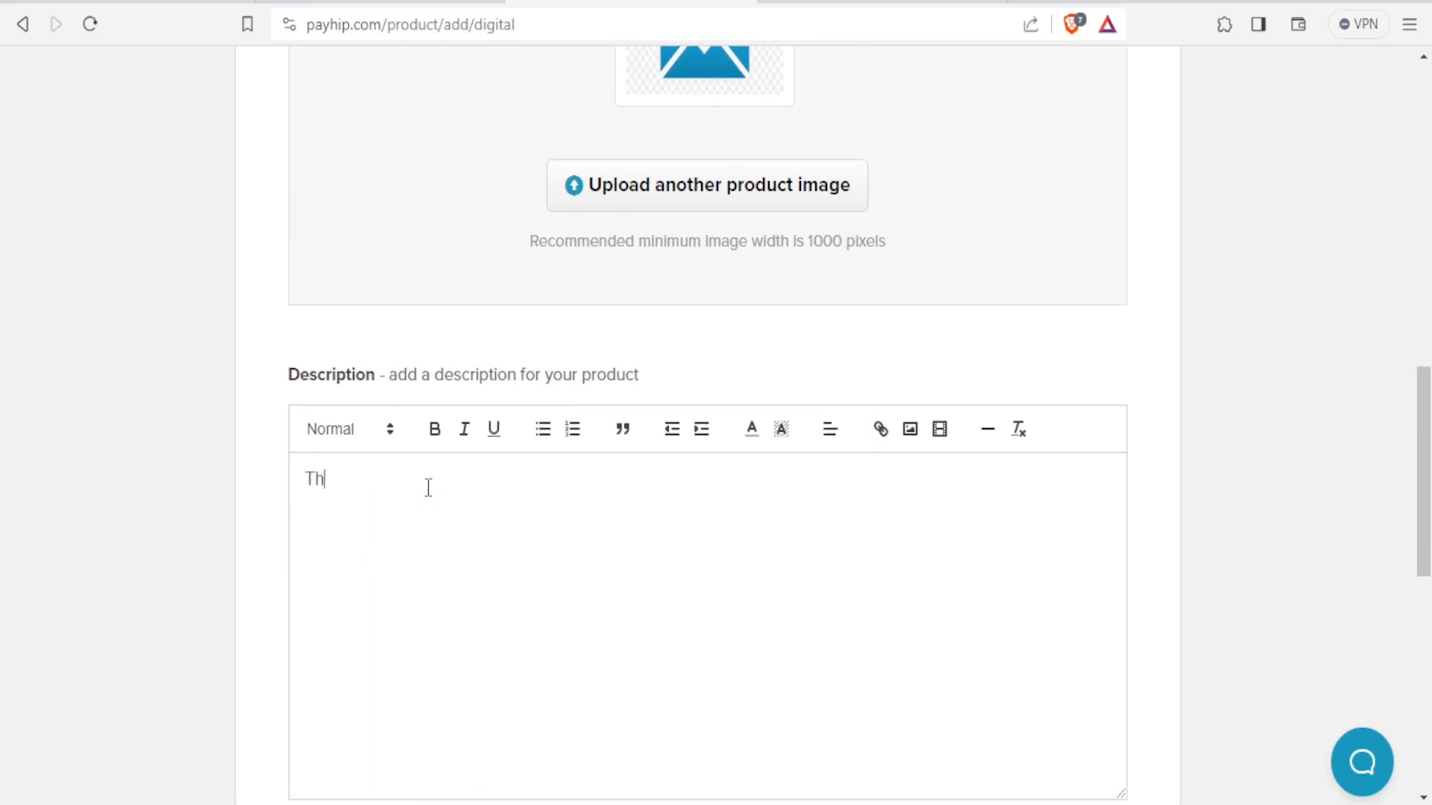
type("is service help to manage your emails in one place")
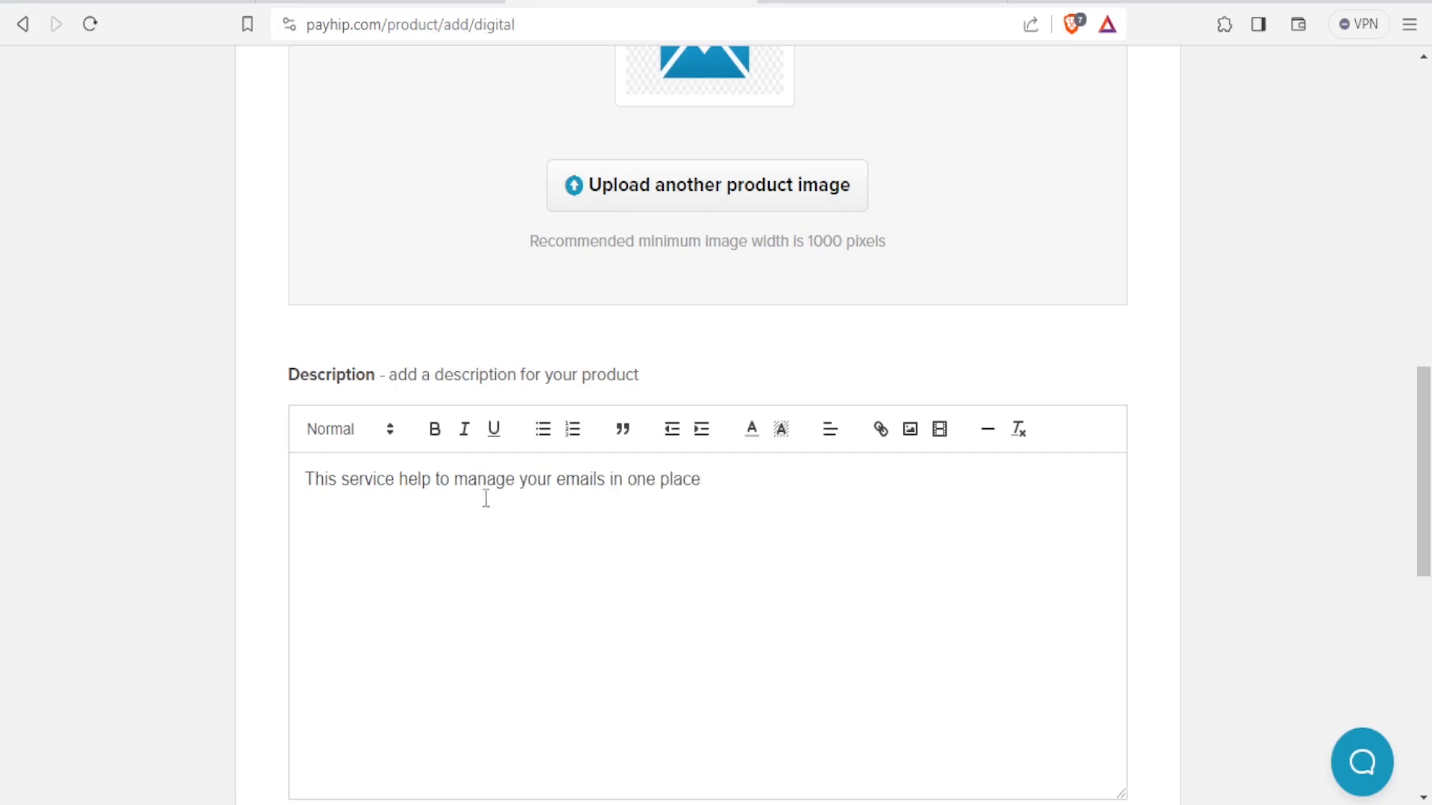
left_click(520, 479)
type("ALL")
left_click(740, 480)
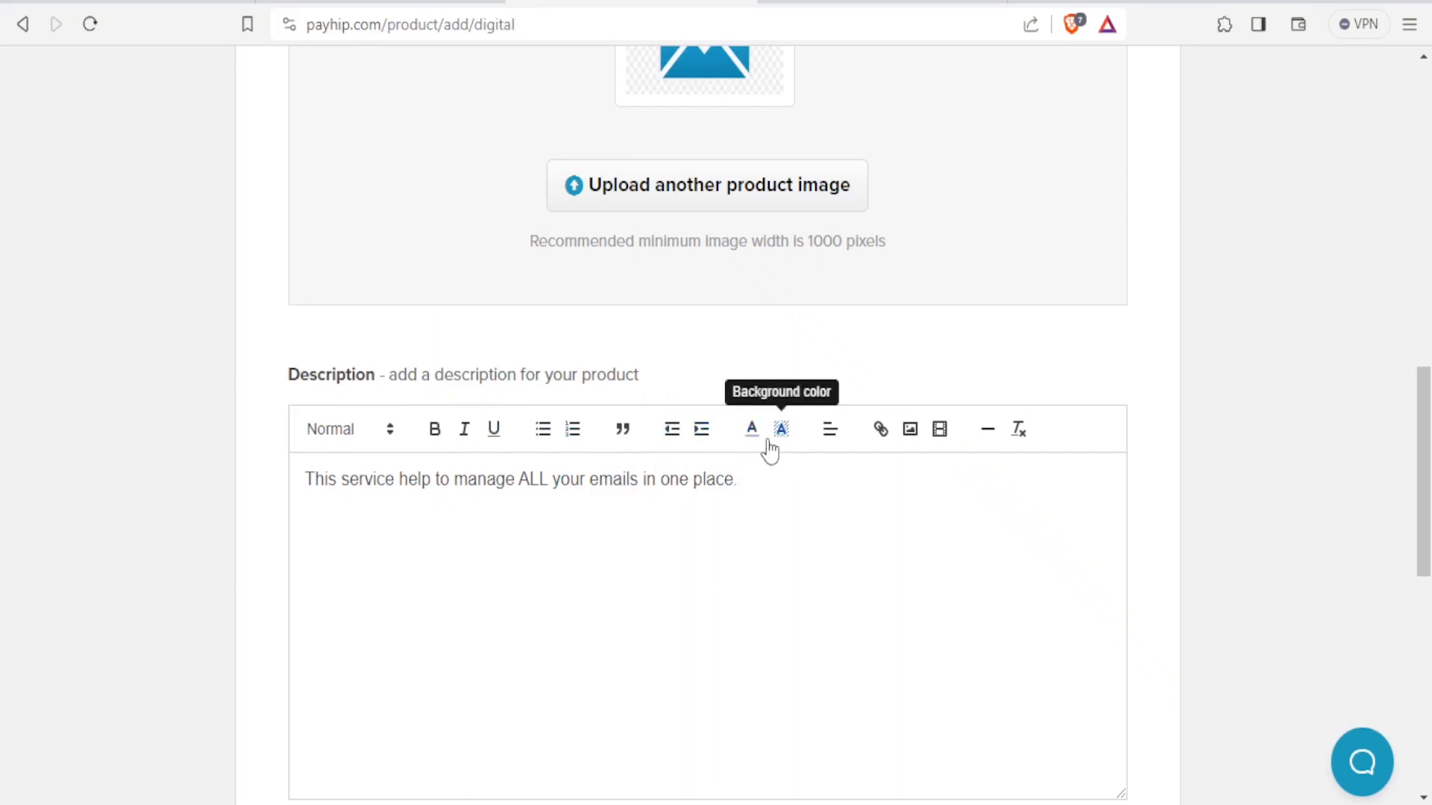
Make the word ALL in the description bold and red.
left_click_drag(550, 479, 524, 480)
left_click(435, 431)
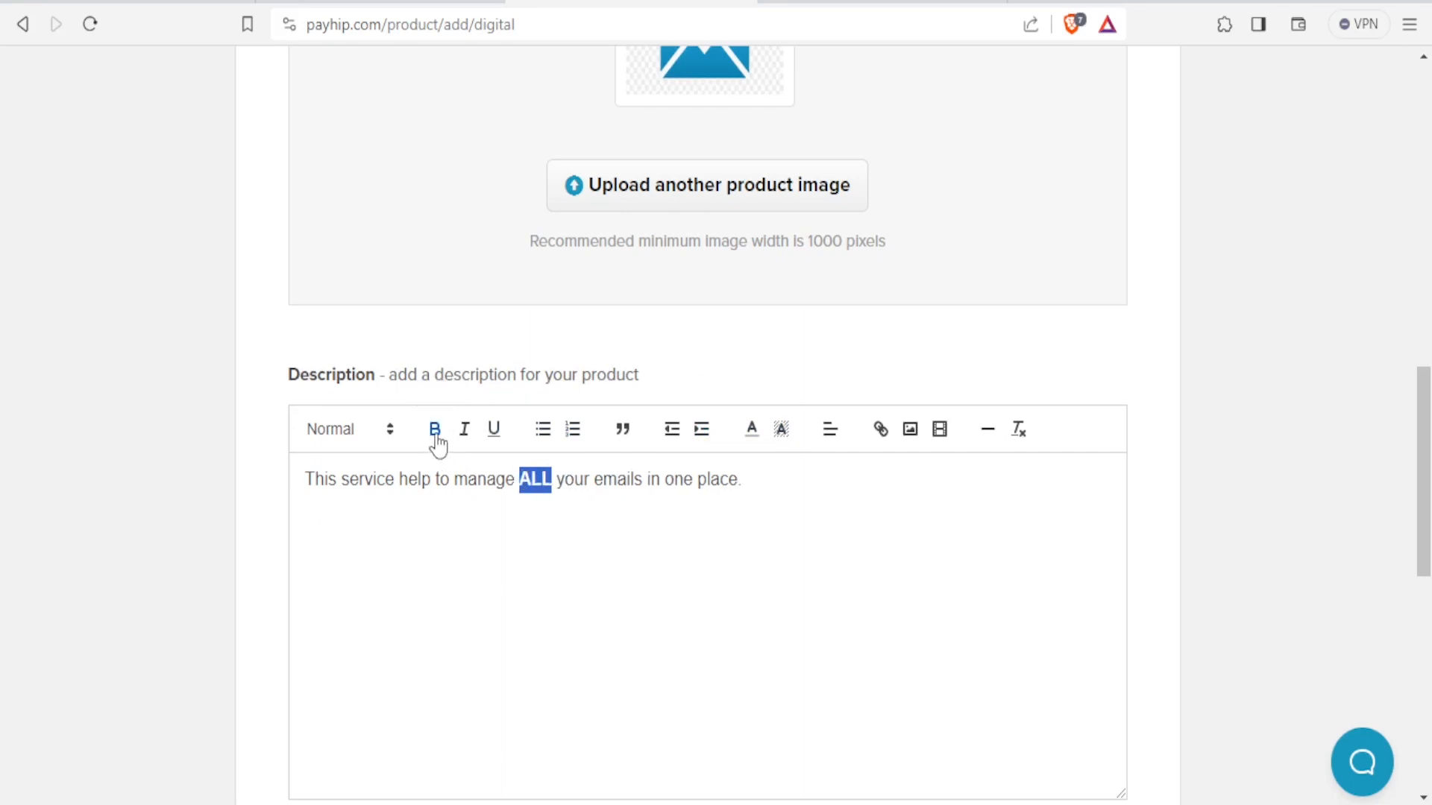
left_click(754, 432)
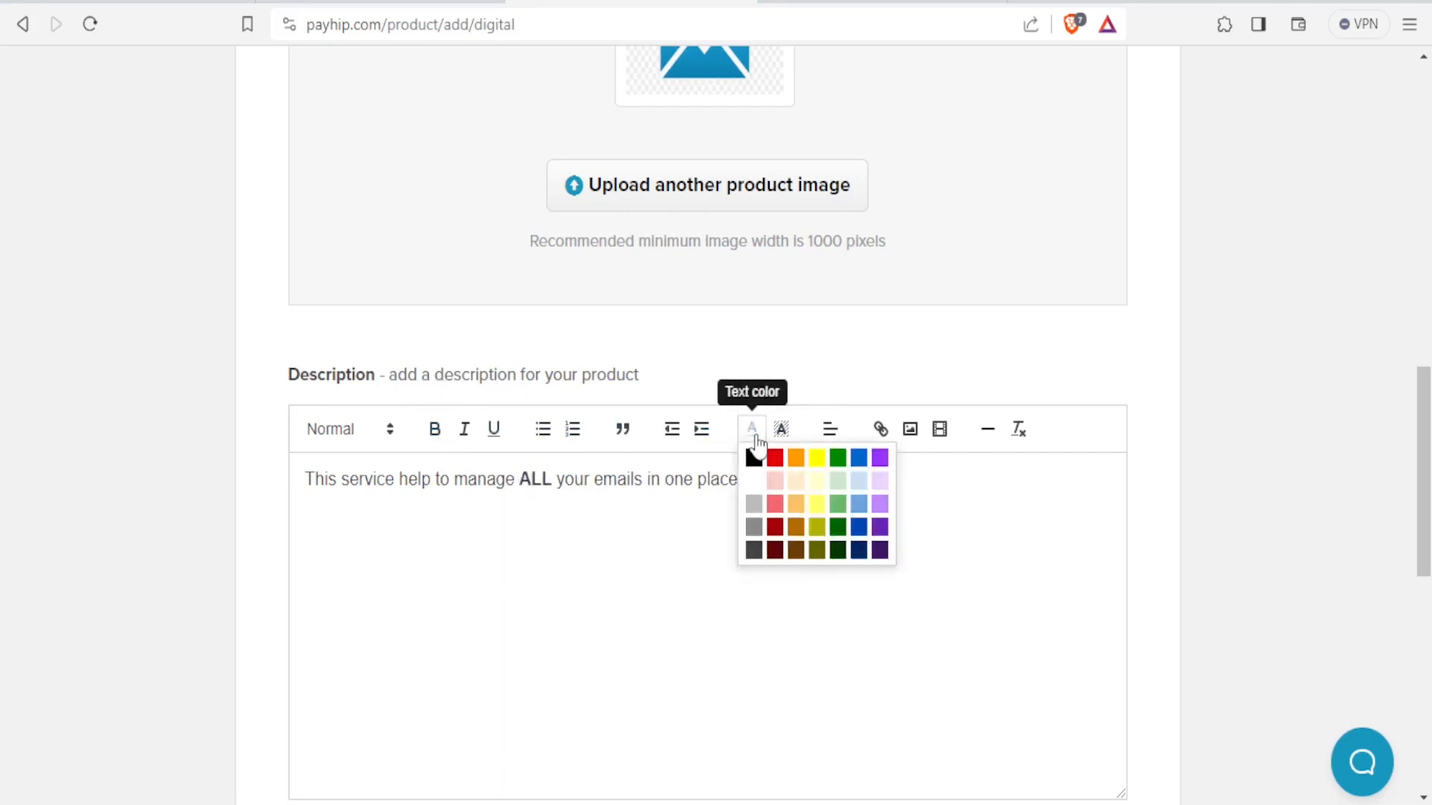
left_click(776, 458)
left_click(773, 485)
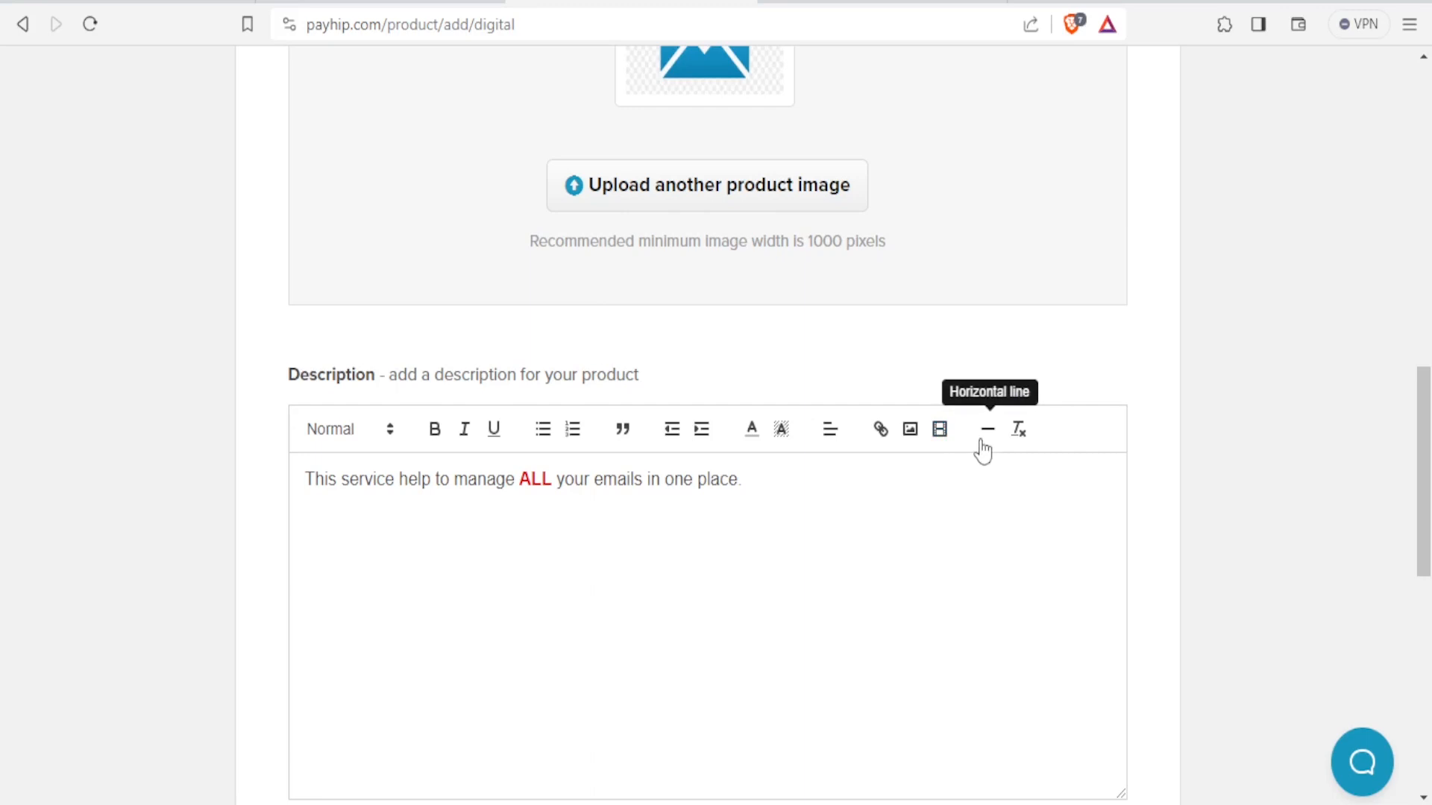
Expand Advanced options to show variations, tax exemption and sales limit settings.
scroll(955, 518, "down", 6)
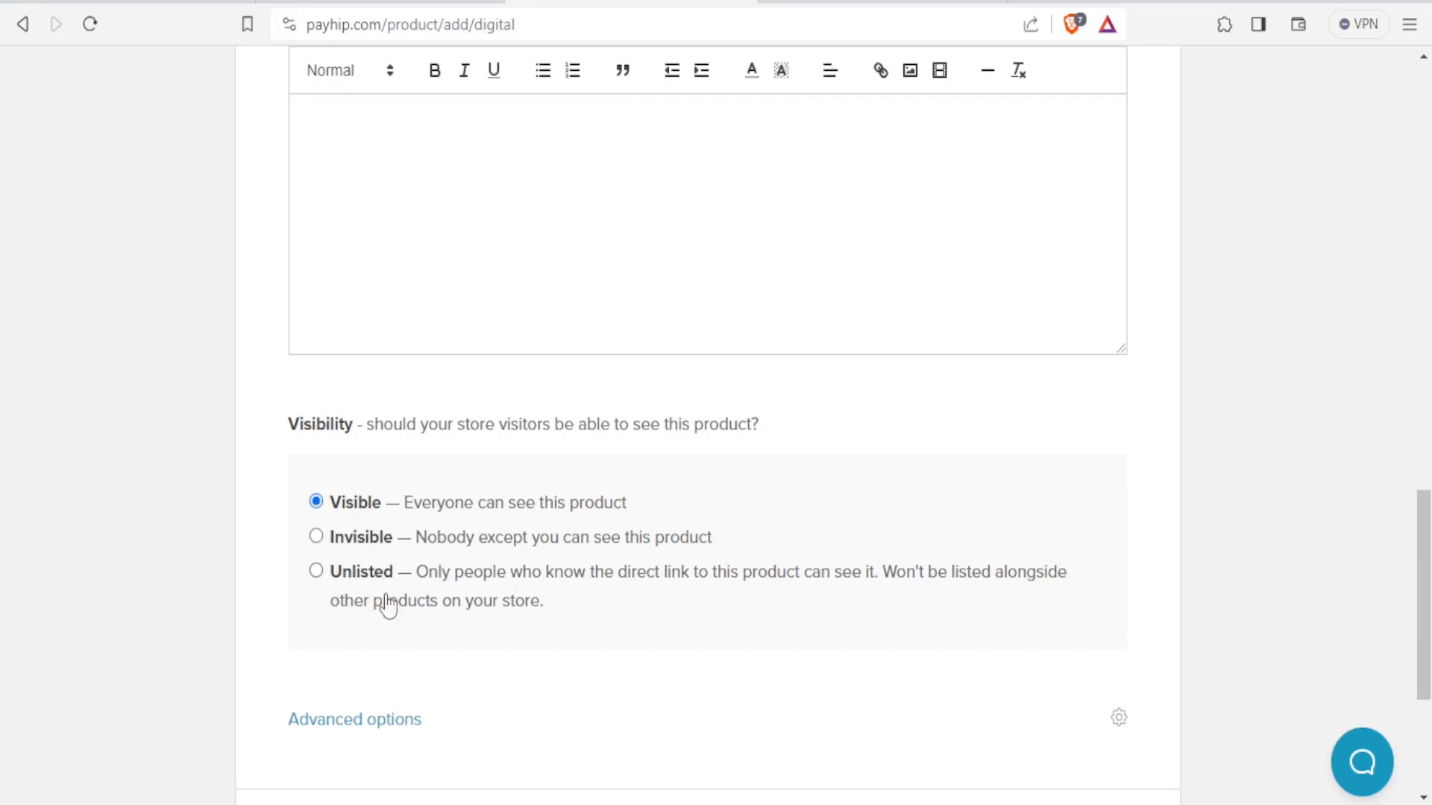
scroll(469, 596, "down", 4)
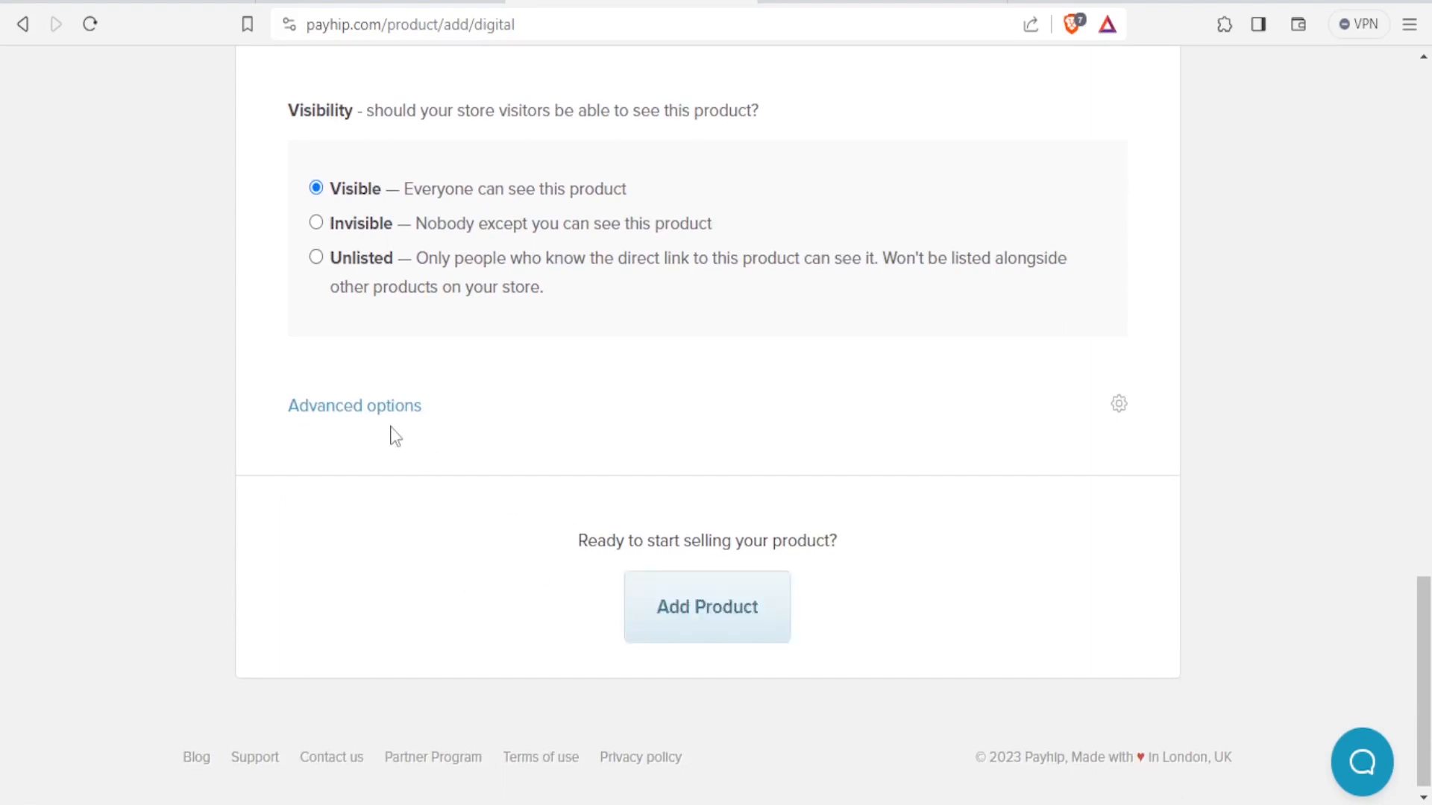
left_click(352, 411)
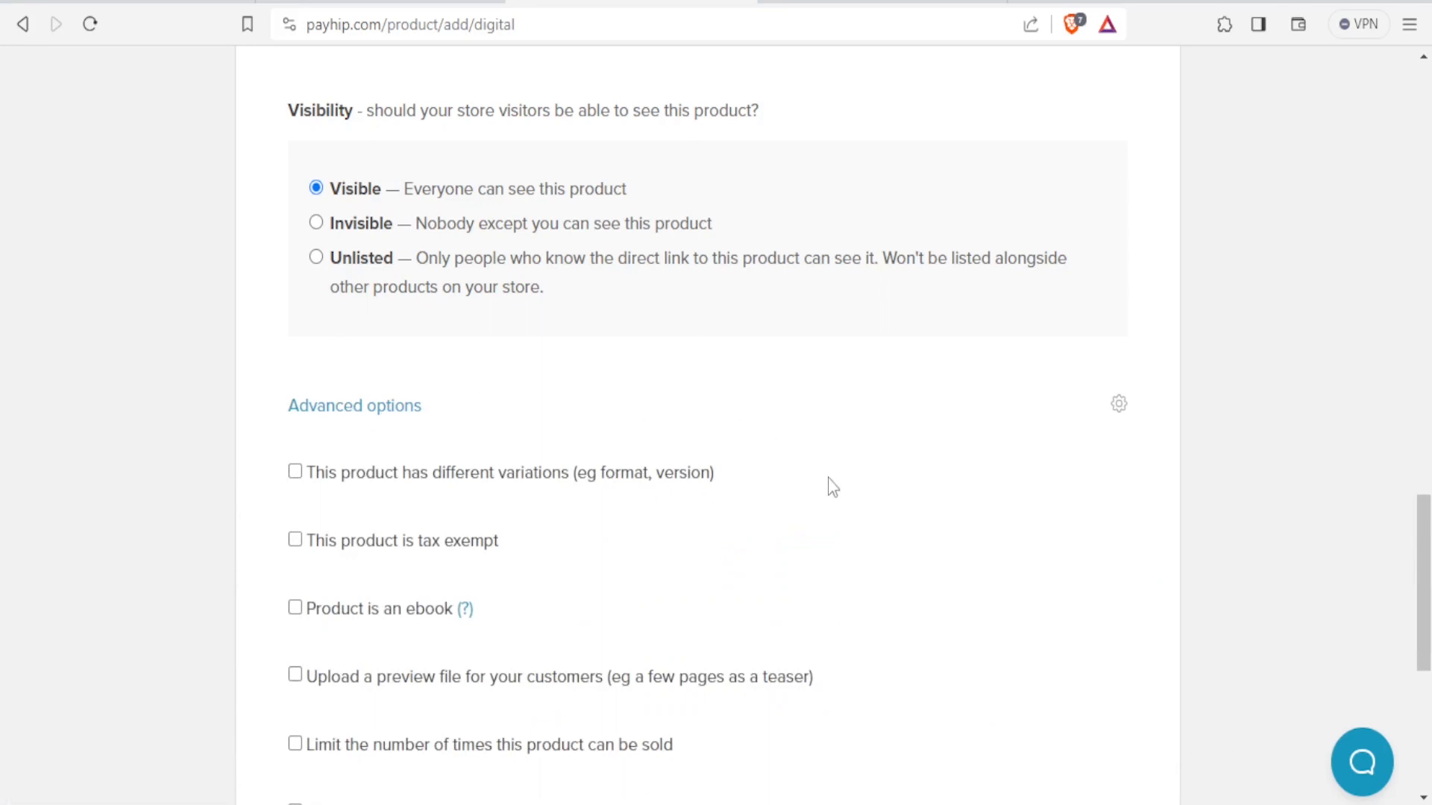
scroll(829, 485, "down", 2)
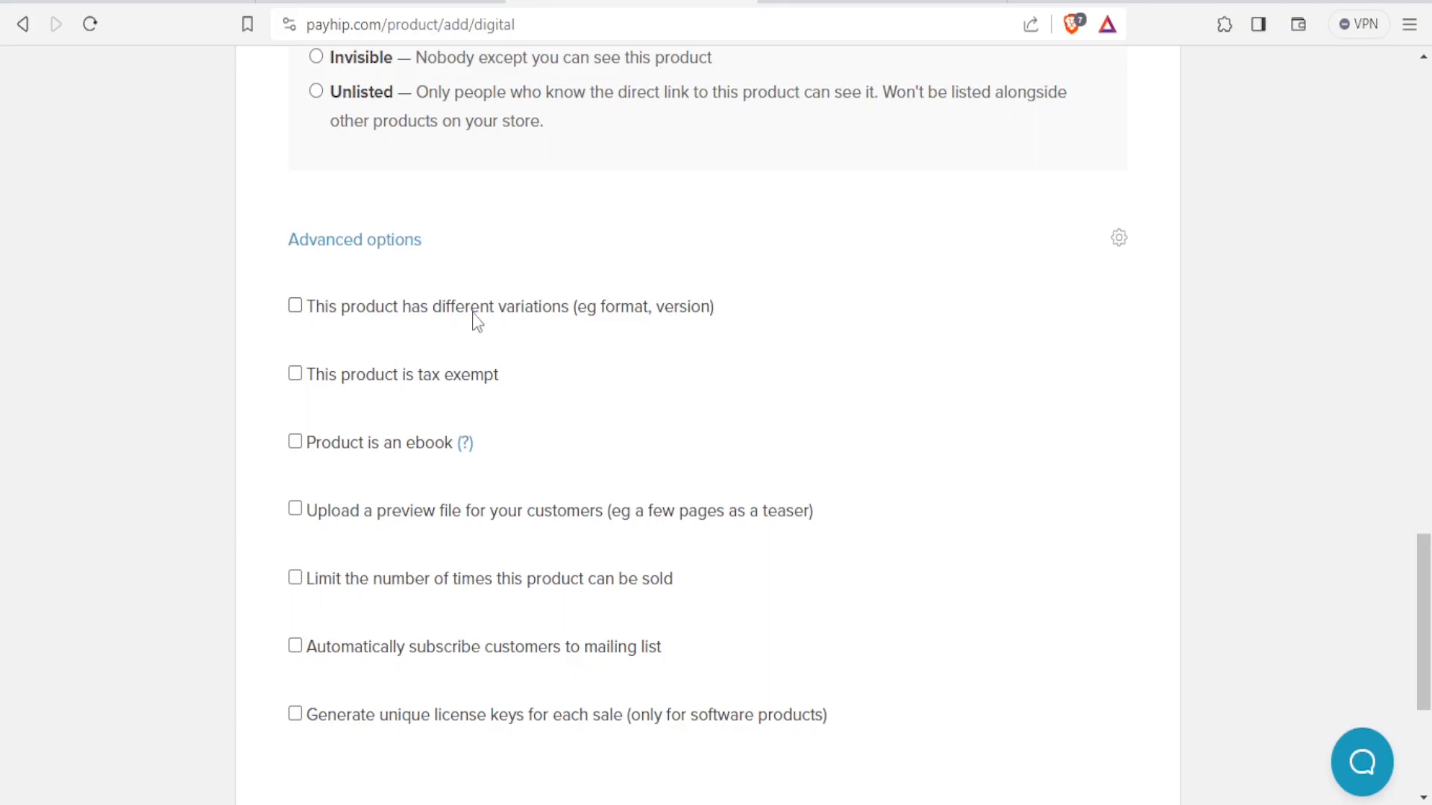
Enable product variations and add a first variant named Premium.
left_click(295, 308)
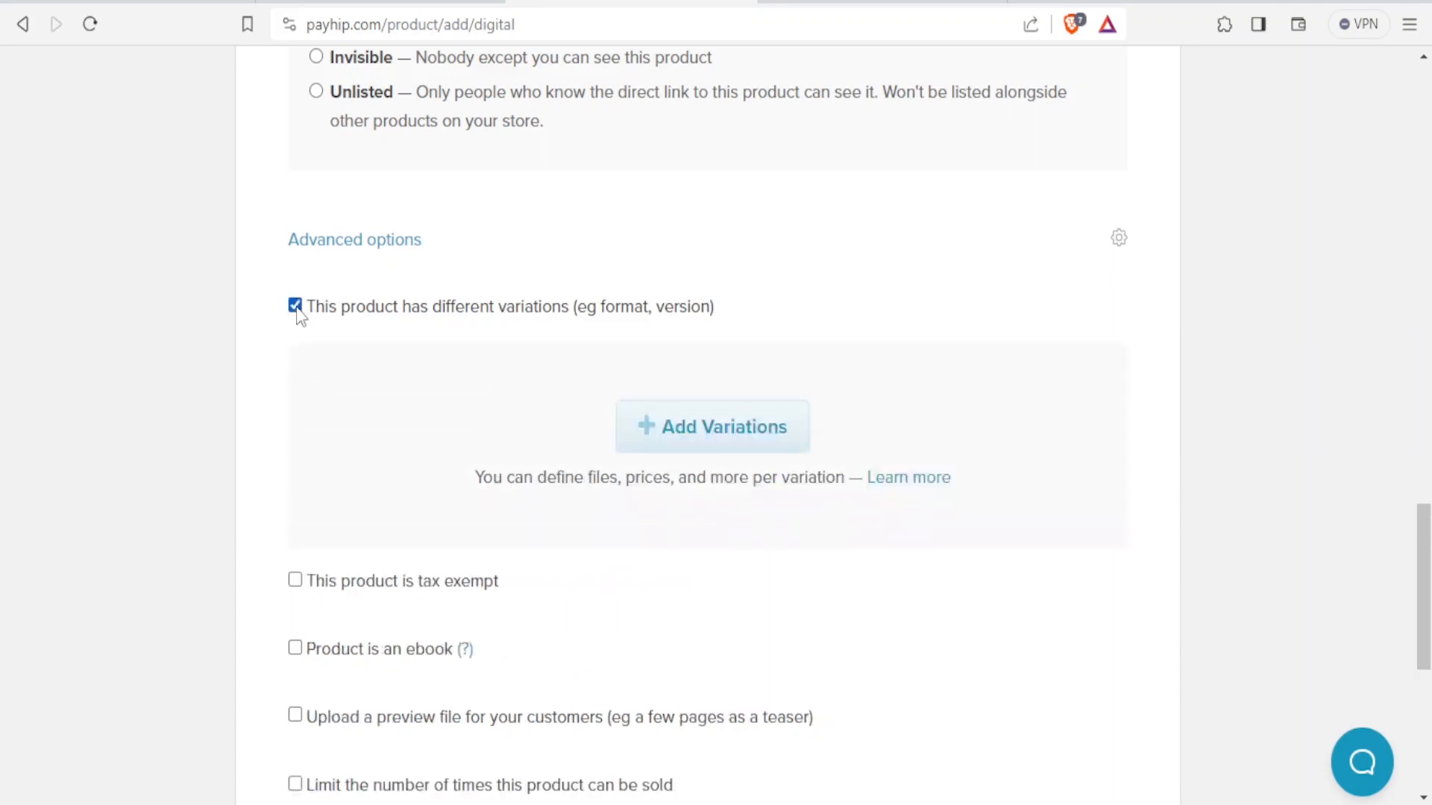
left_click(693, 425)
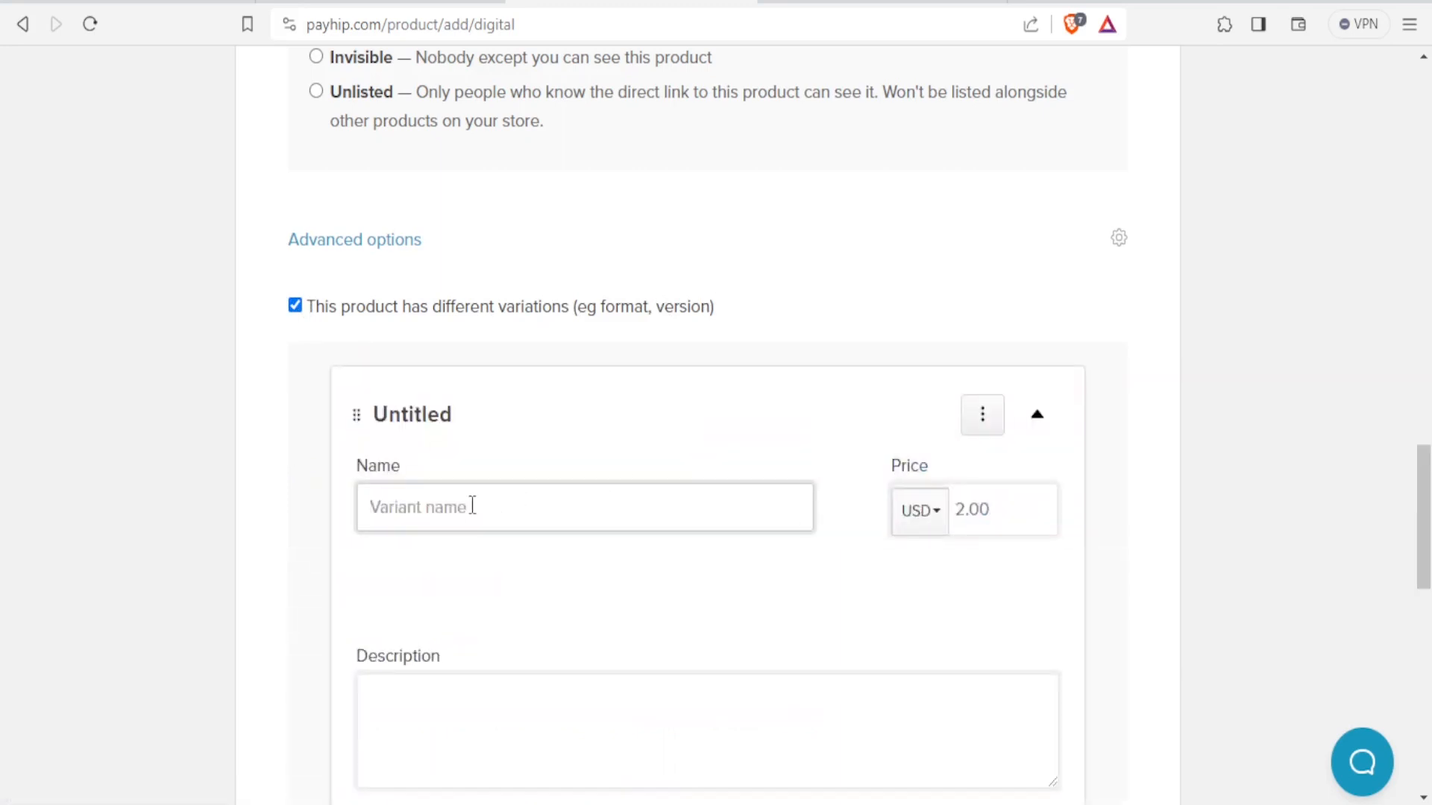
left_click(472, 506)
type("Premium")
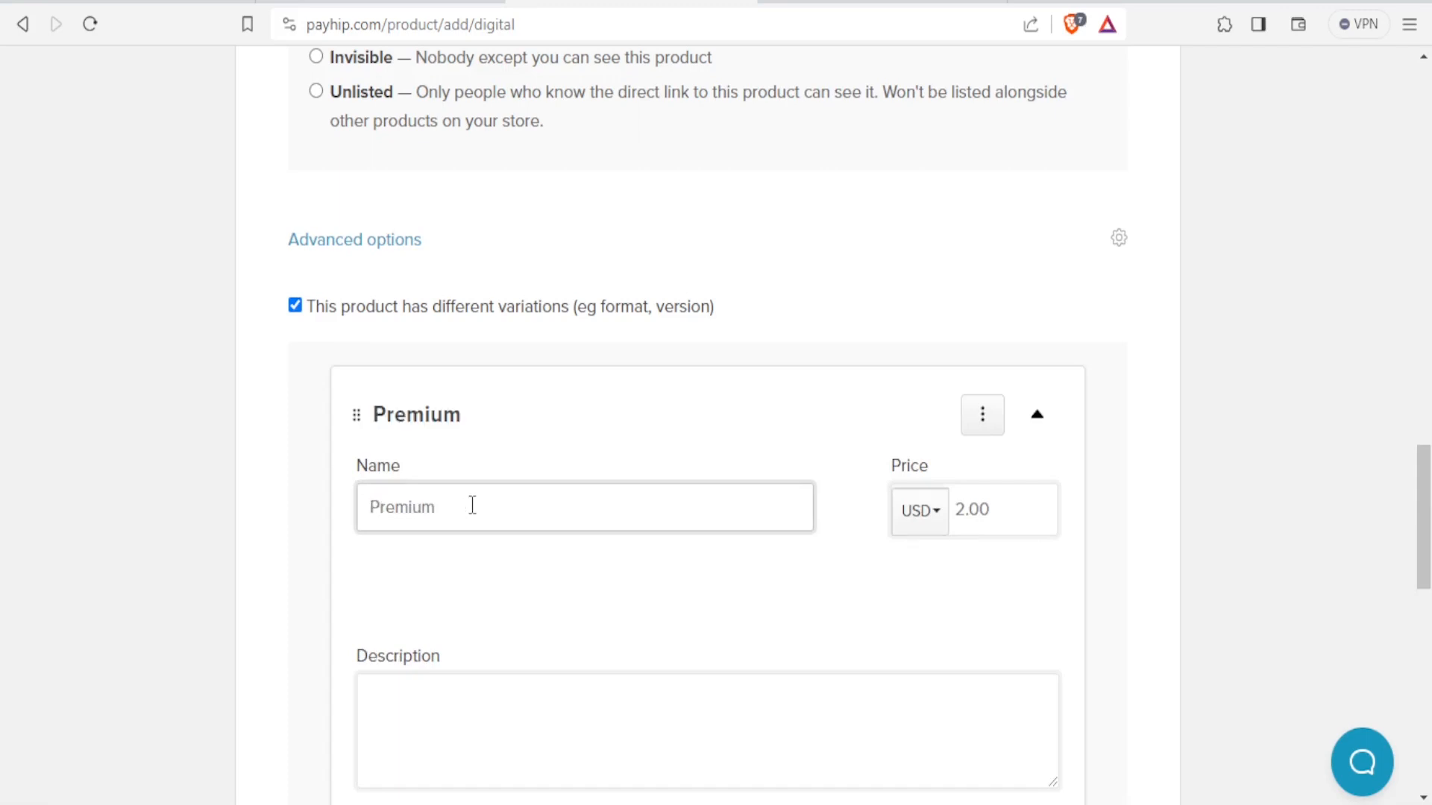
Set the Premium variant's price to 150 USD and its description to abc.
left_click(976, 508)
left_click_drag(997, 506, 942, 527)
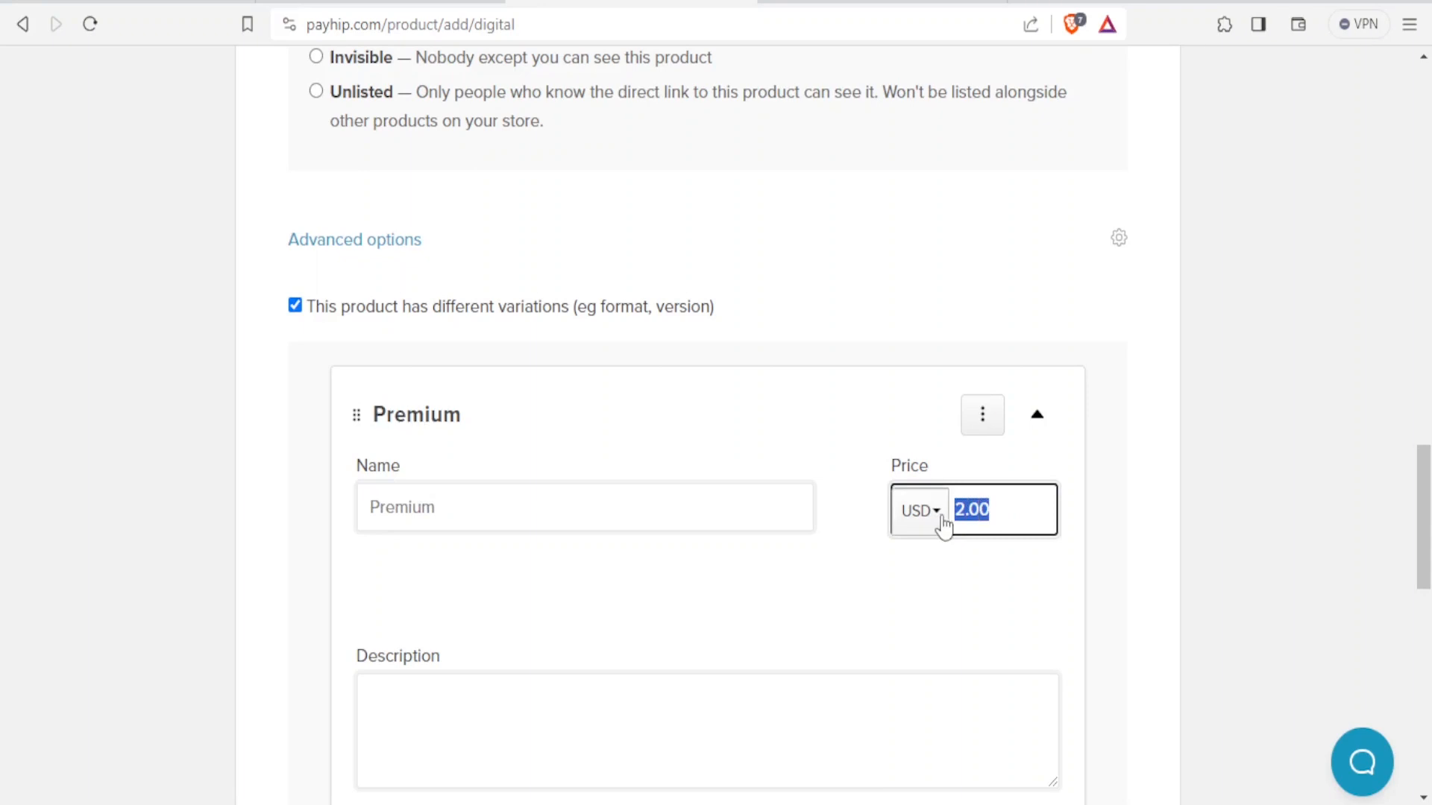
type("150")
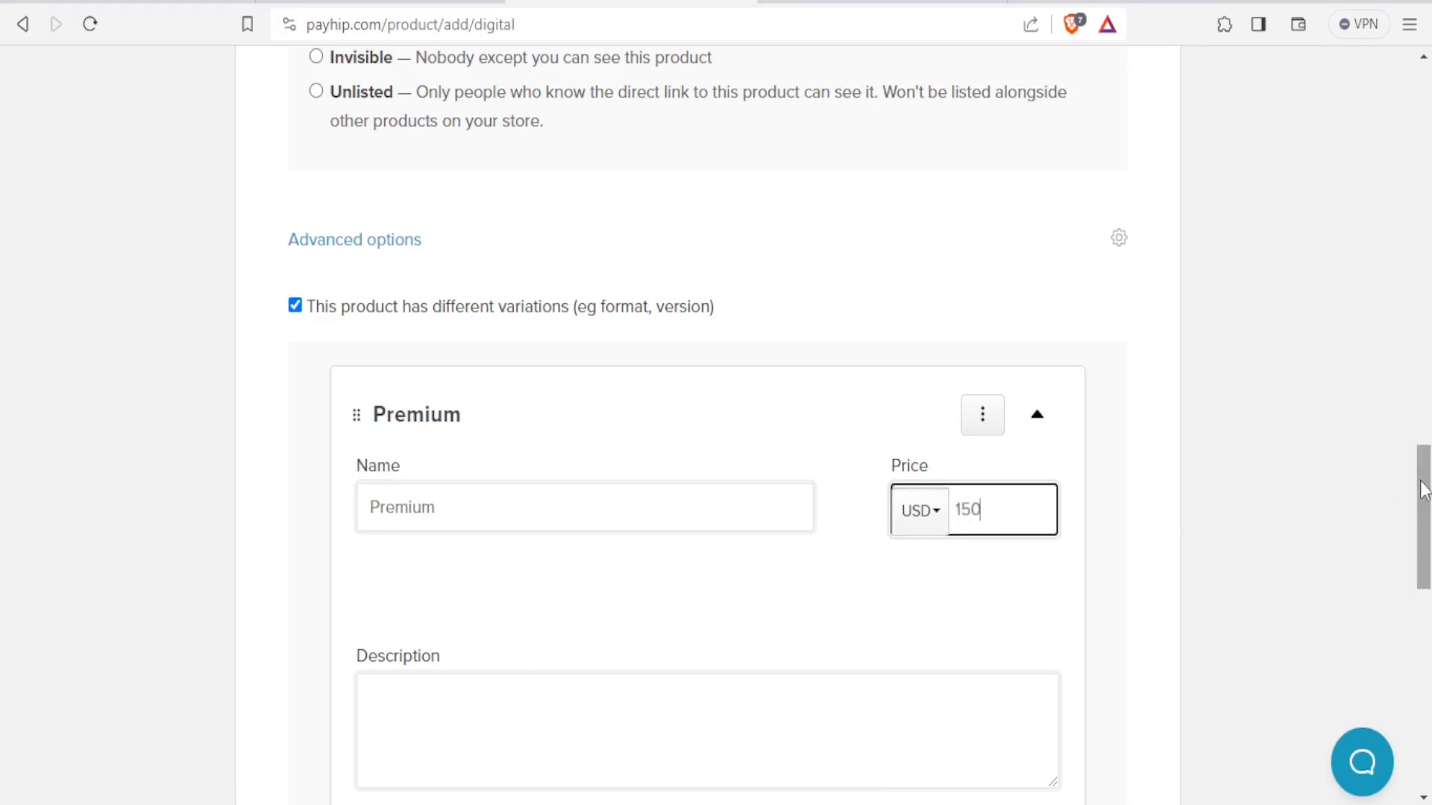
scroll(1425, 508, "down", 1)
scroll(1425, 511, "down", 2)
left_click(521, 512)
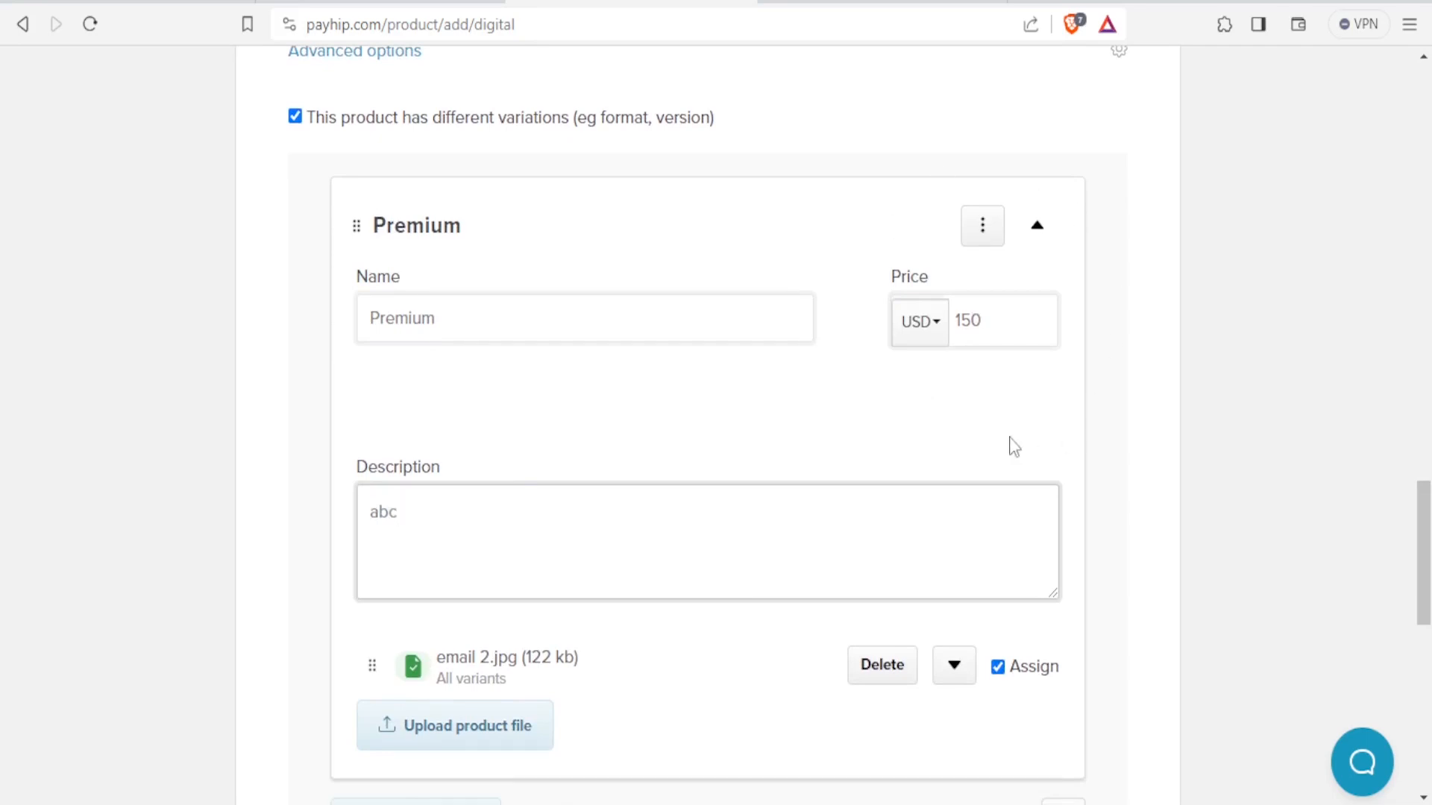
left_click(987, 322)
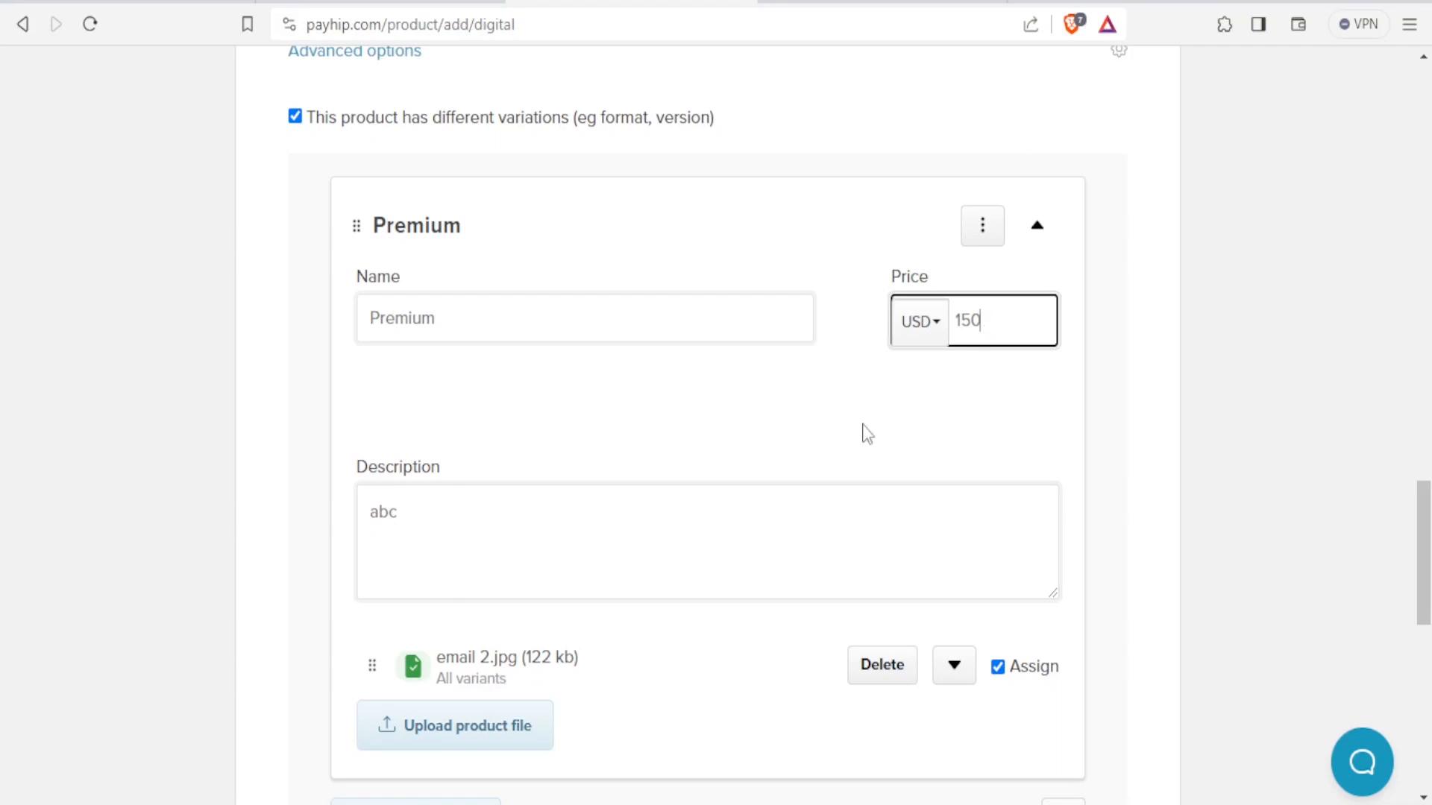
scroll(798, 550, "down", 1)
scroll(797, 549, "down", 4)
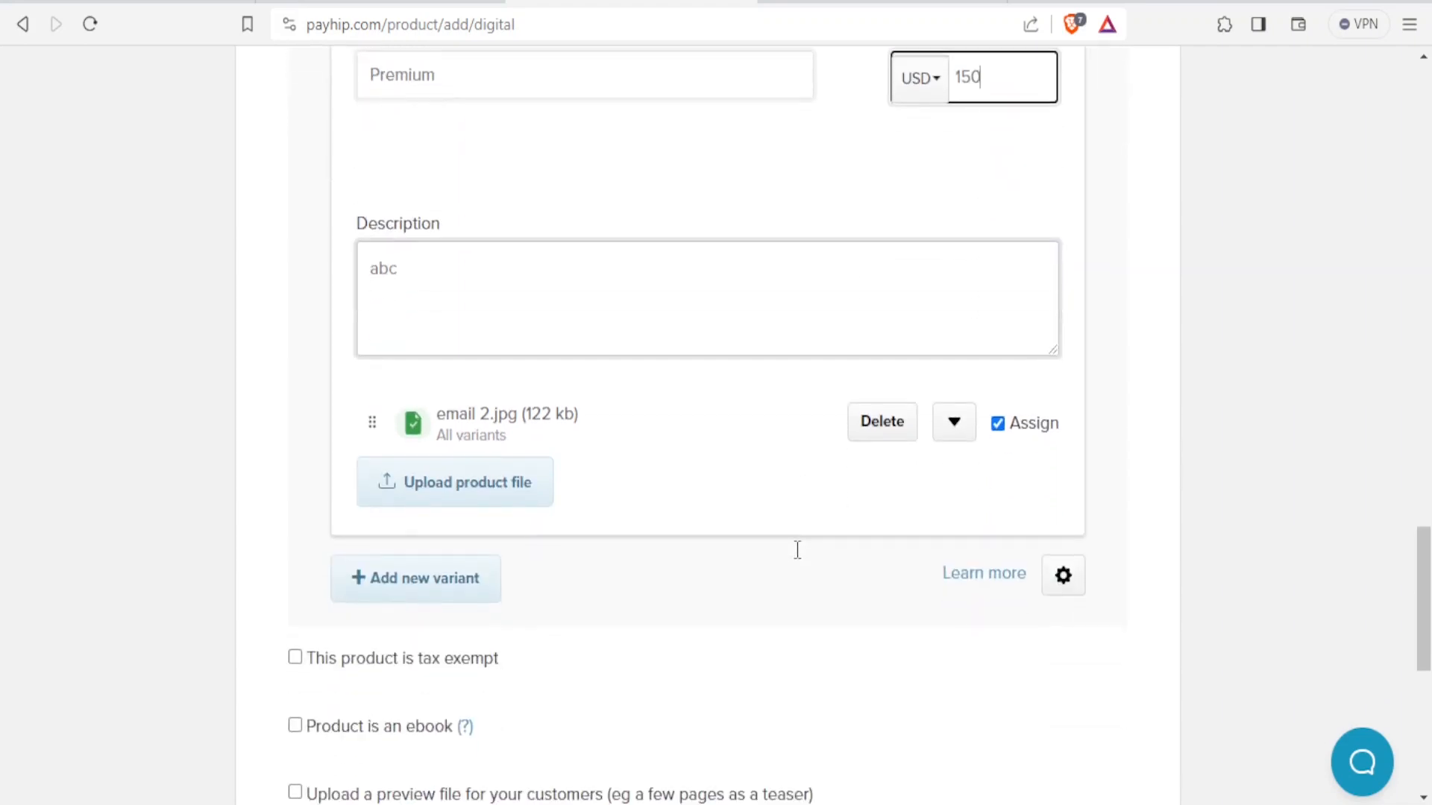
scroll(796, 560, "up", 1)
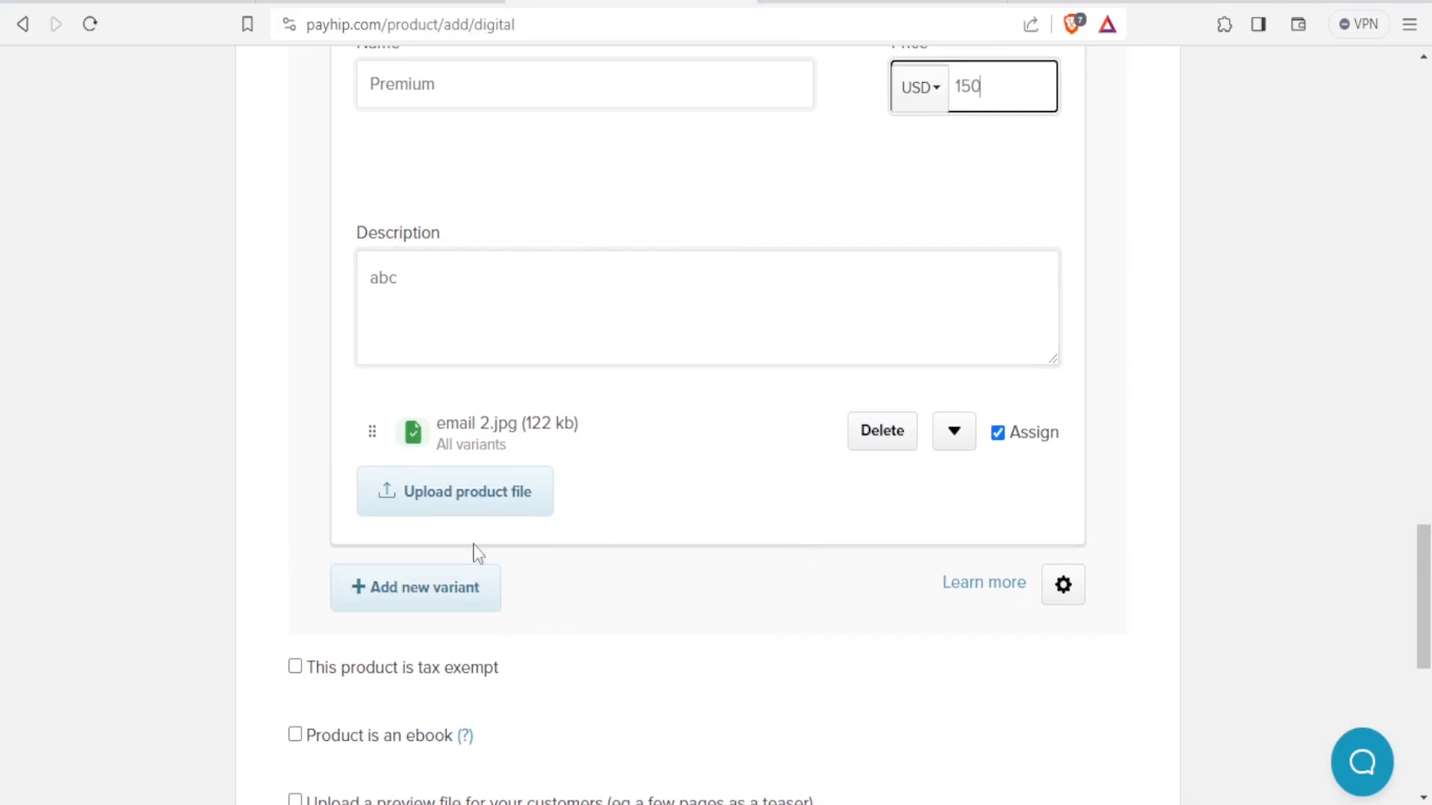
Add a second variant named 'Super Premiun' priced at 200 USD.
left_click(440, 595)
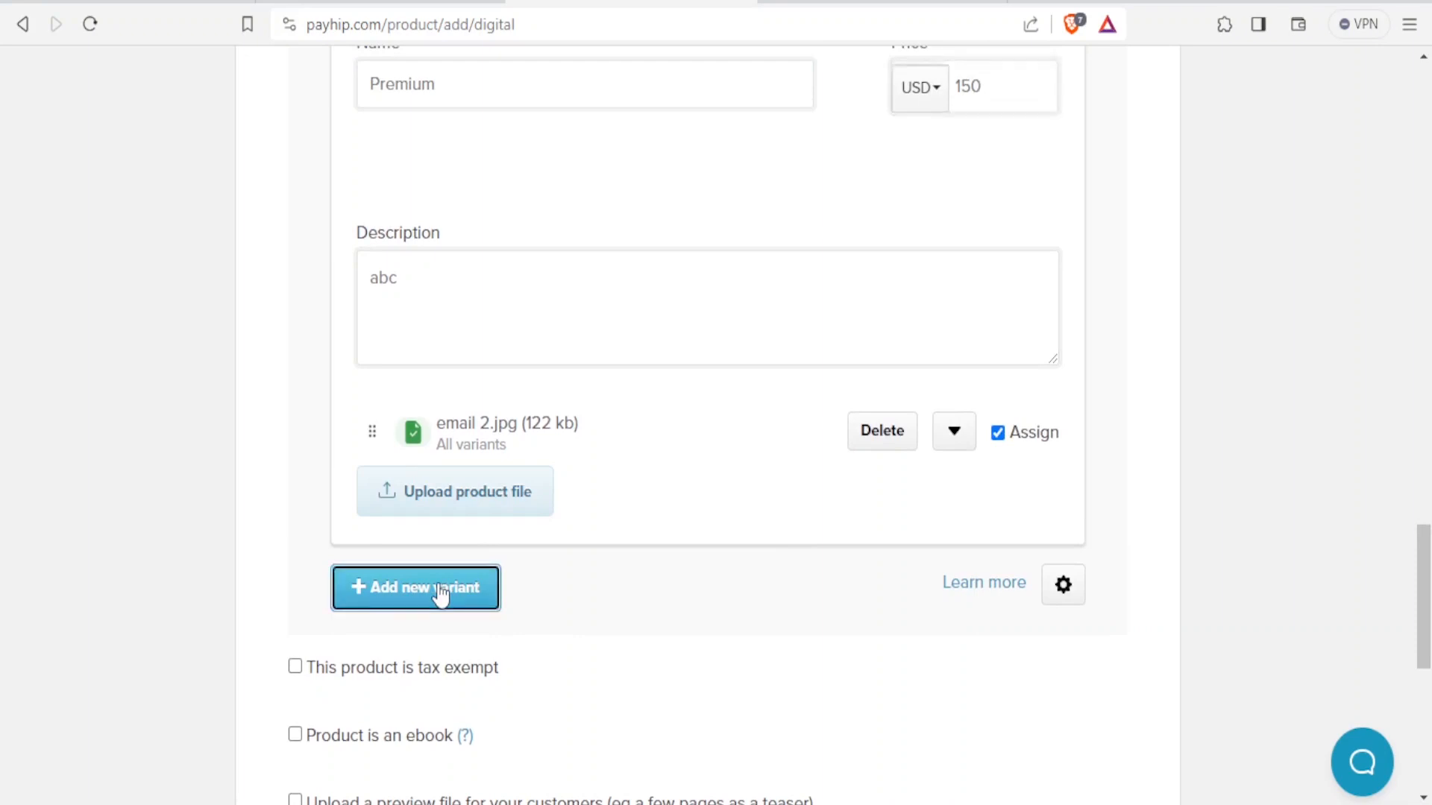
type("Su")
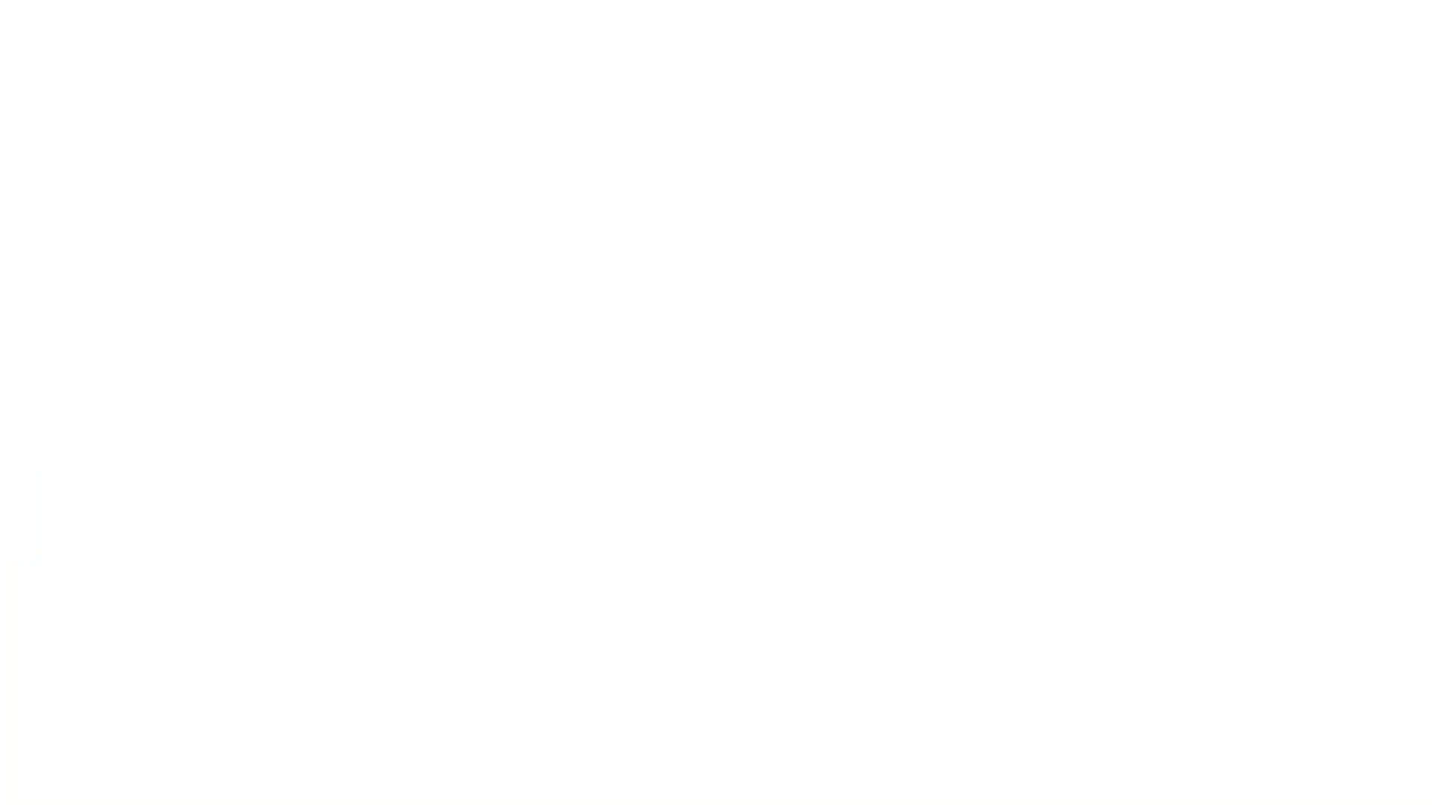
type("per Premiun")
left_click(960, 707)
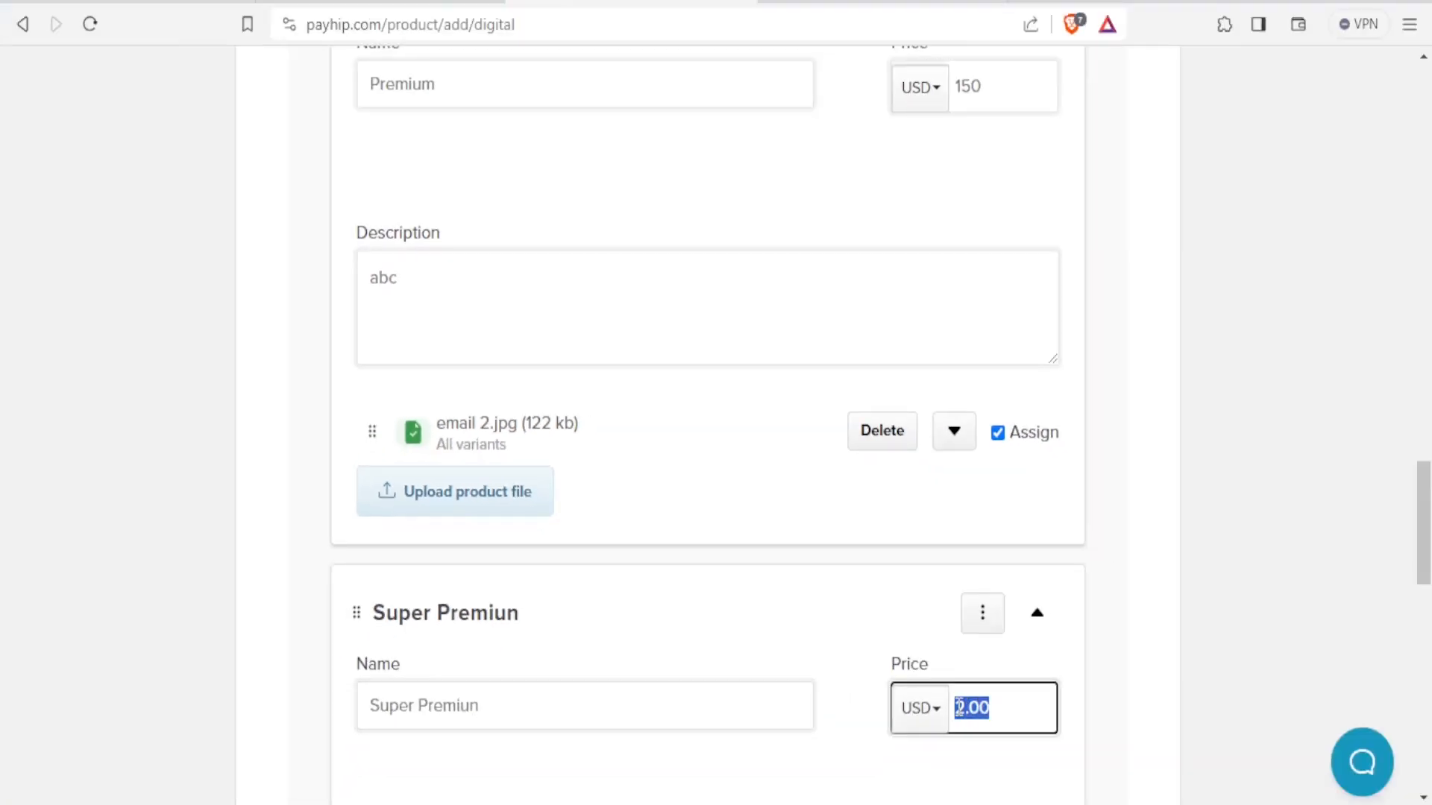
type("200")
Give the Super Premiun variant the description 'ABC DEF'.
scroll(960, 707, "down", 4)
left_click(529, 610)
type("ABC DEF")
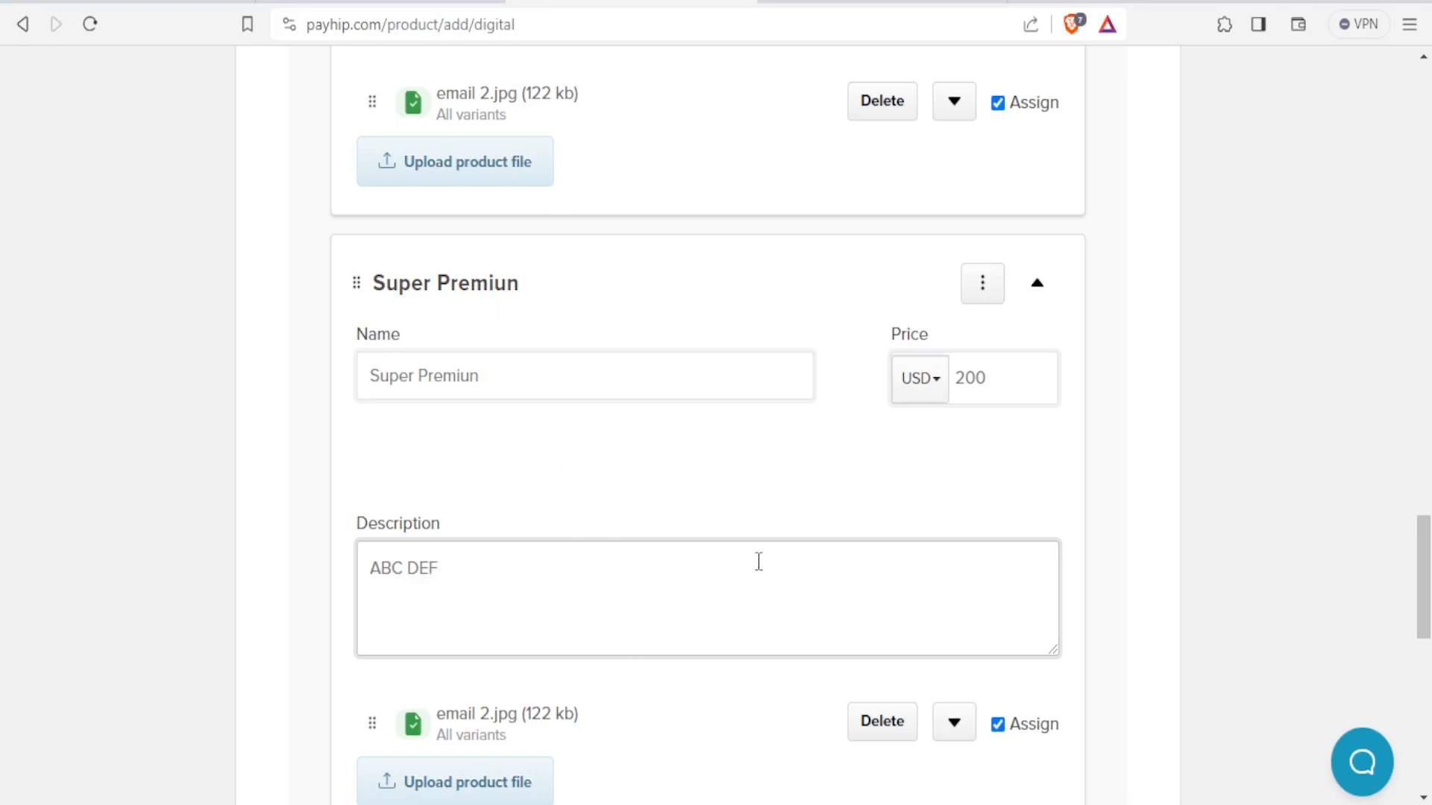
scroll(678, 550, "down", 3)
scroll(680, 552, "down", 4)
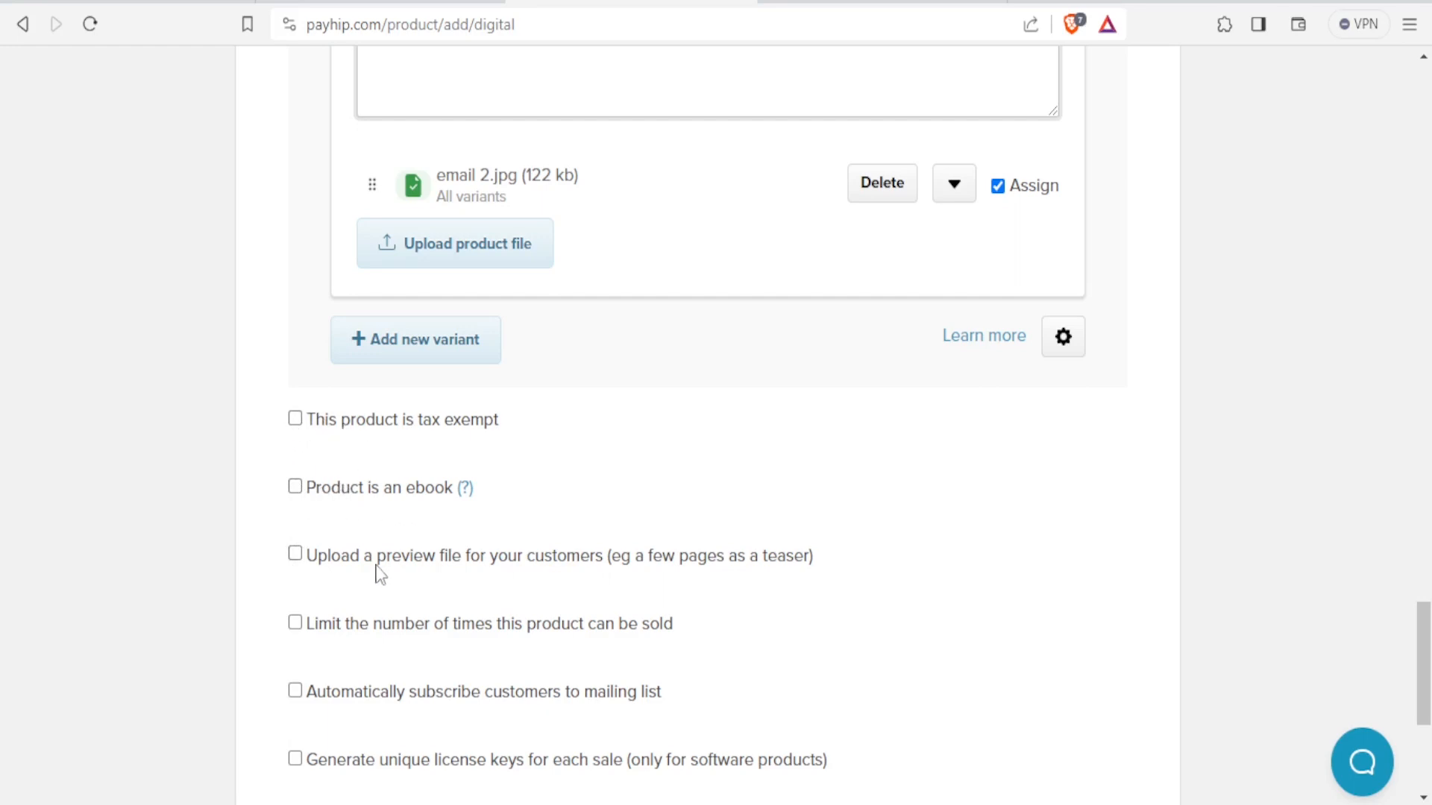
scroll(380, 574, "down", 5)
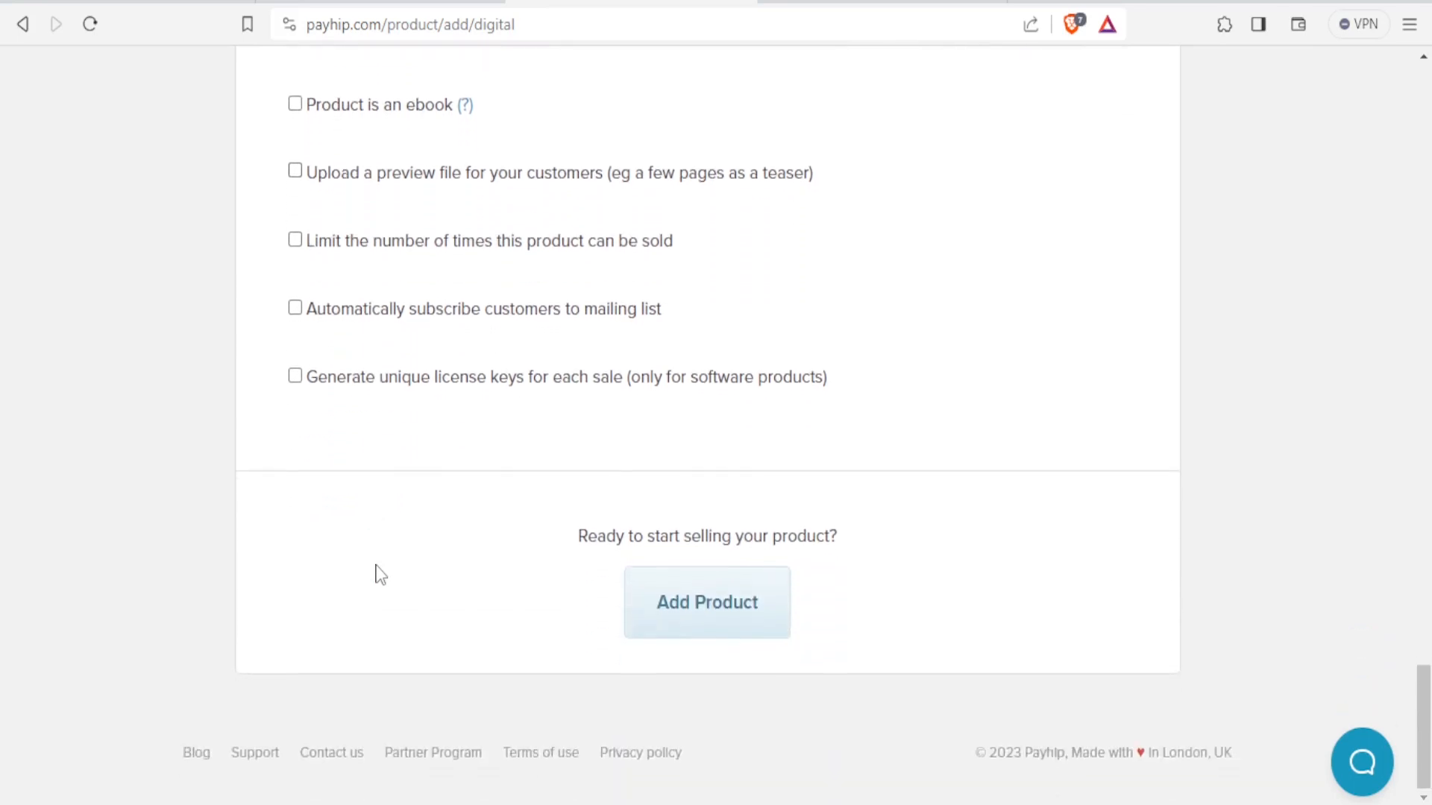
Publish Email Manager, then copy the shareable product page link from the success page.
left_click(687, 623)
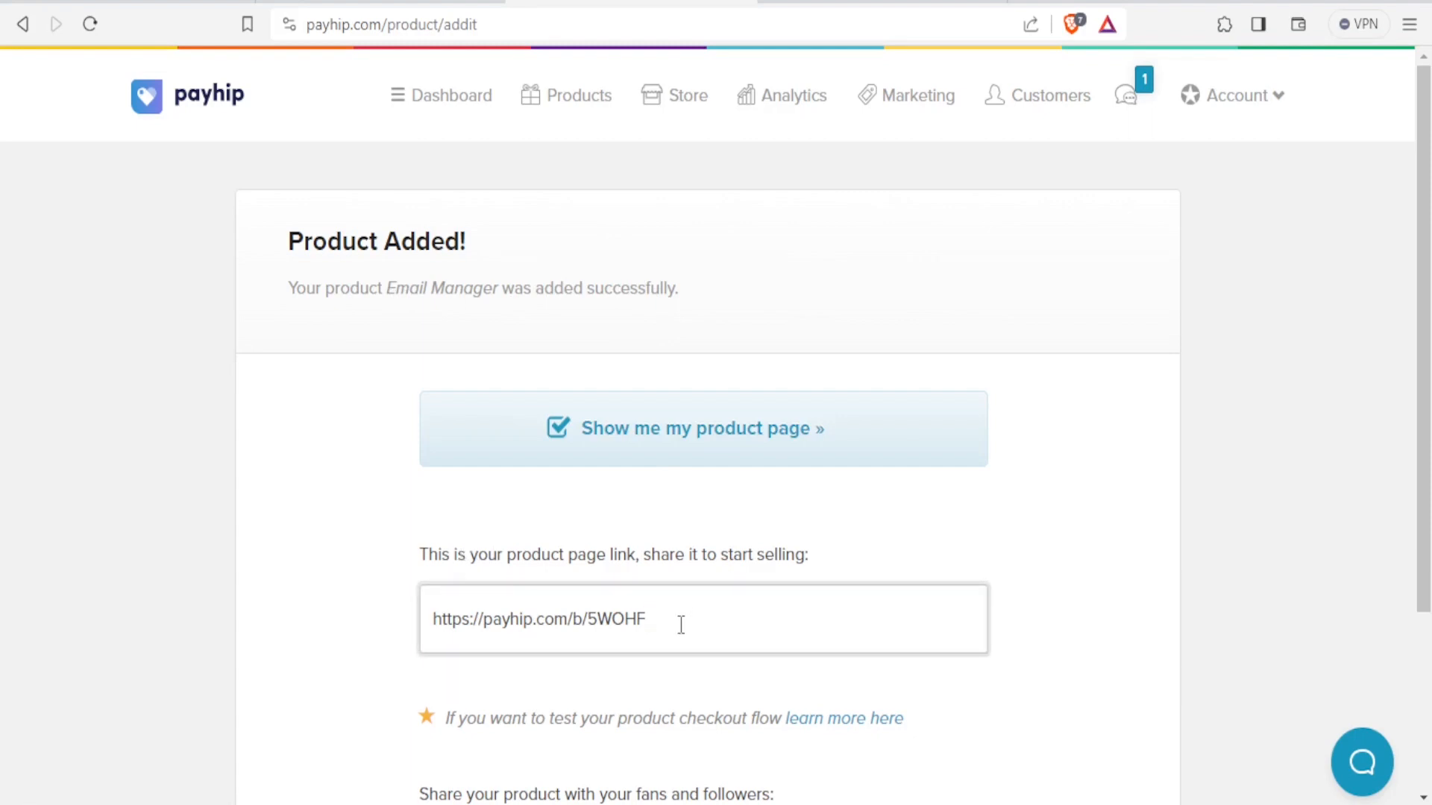
left_click_drag(702, 621, 382, 633)
right_click(487, 633)
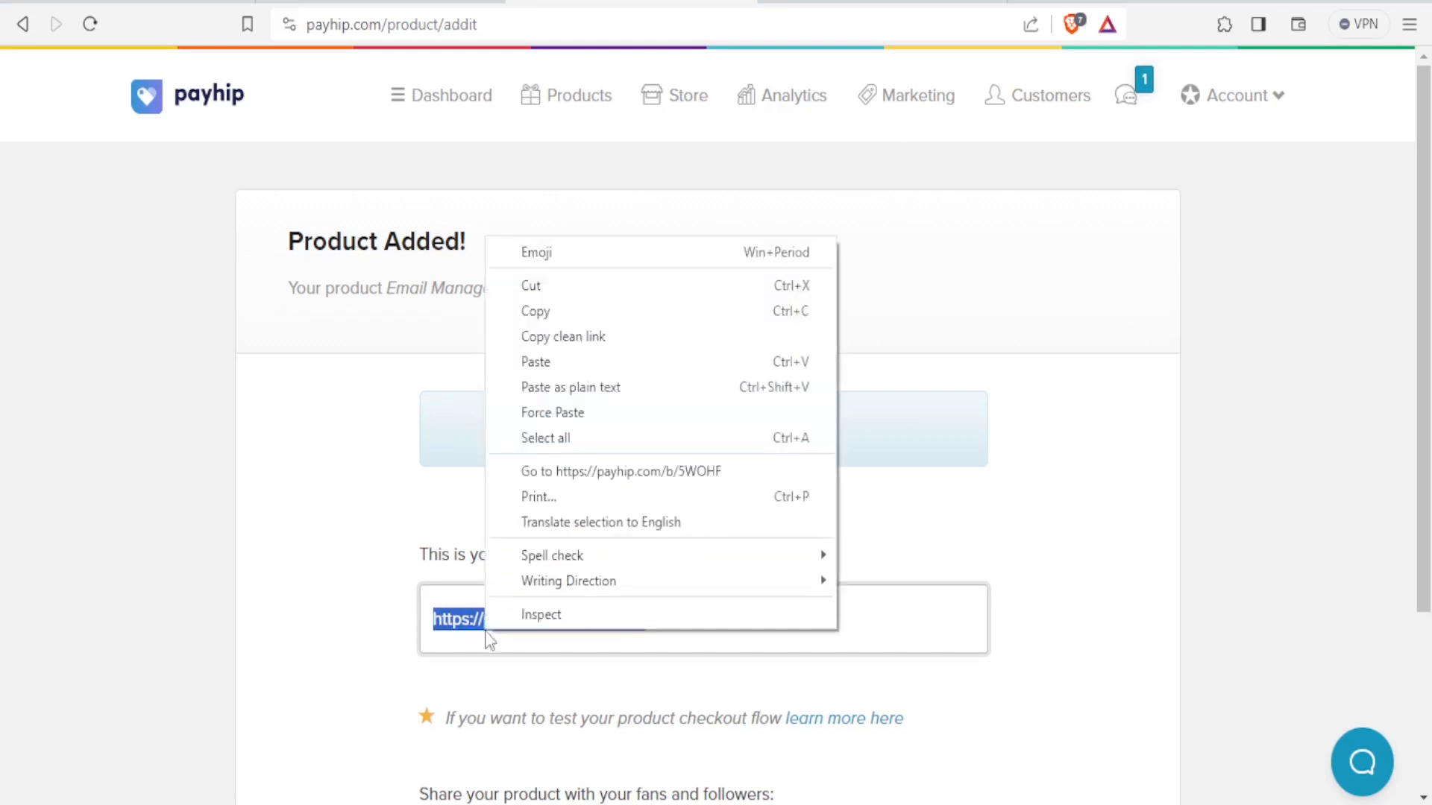
left_click(537, 320)
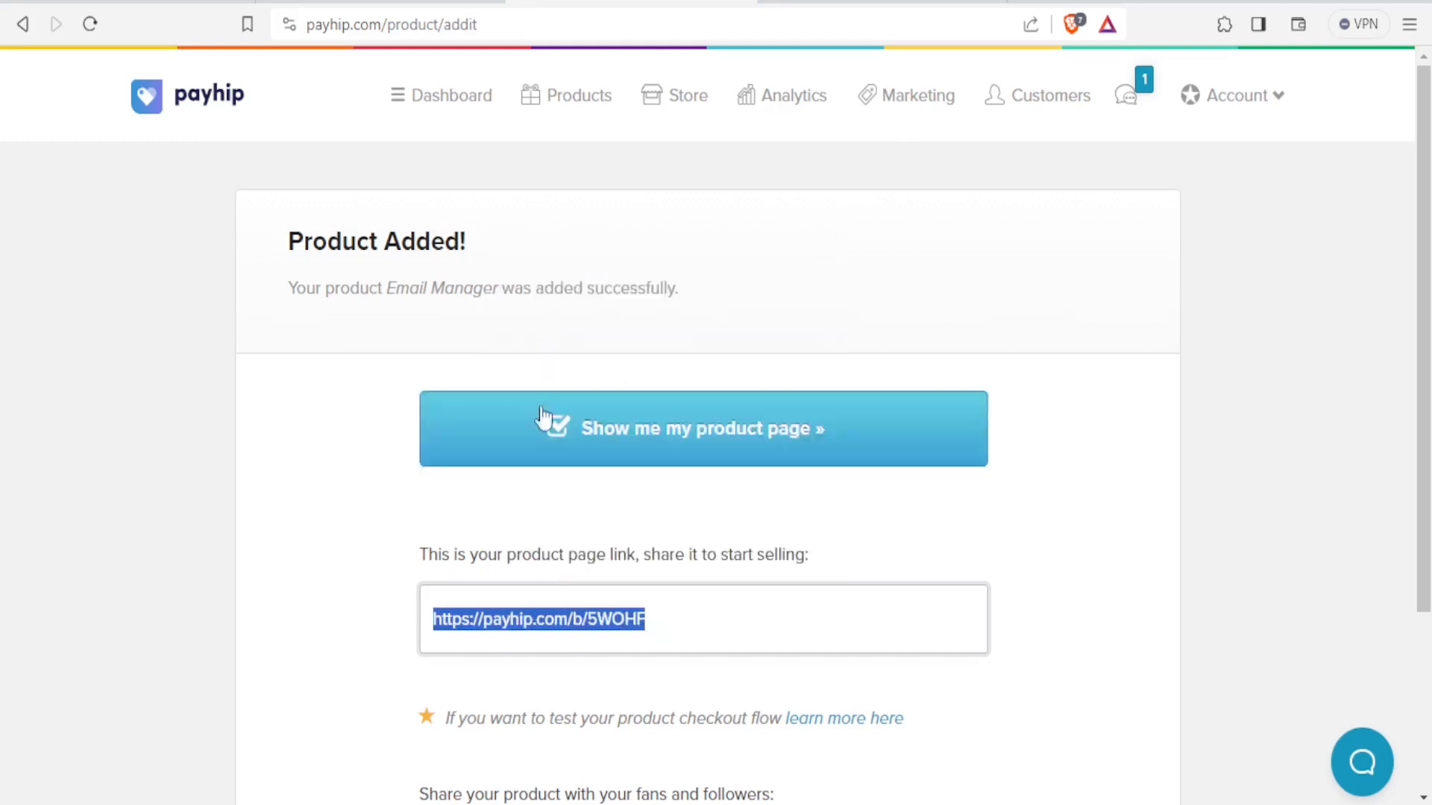
left_click_drag(1427, 259, 1422, 329)
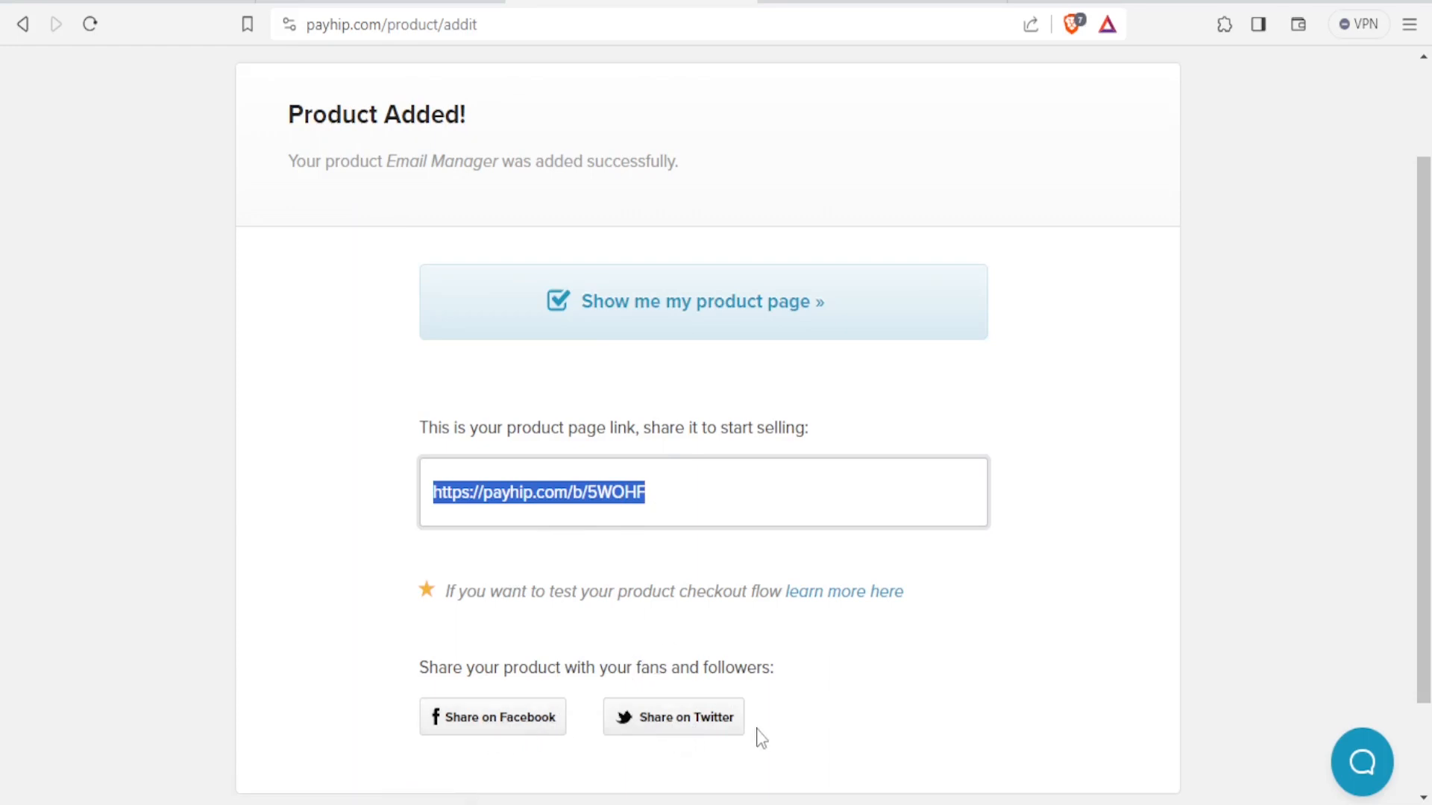
scroll(757, 735, "down", 2)
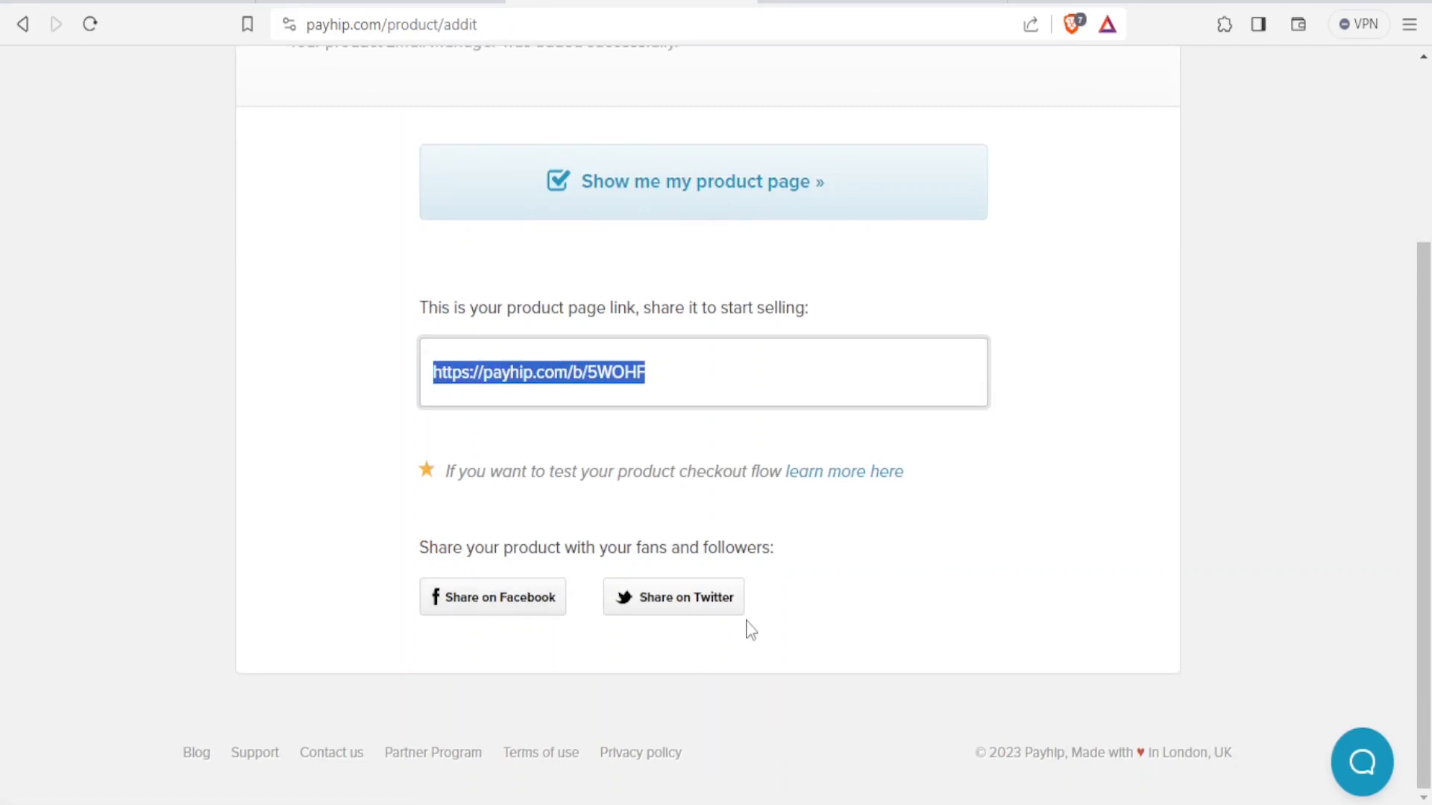
scroll(1422, 298, "up", 4)
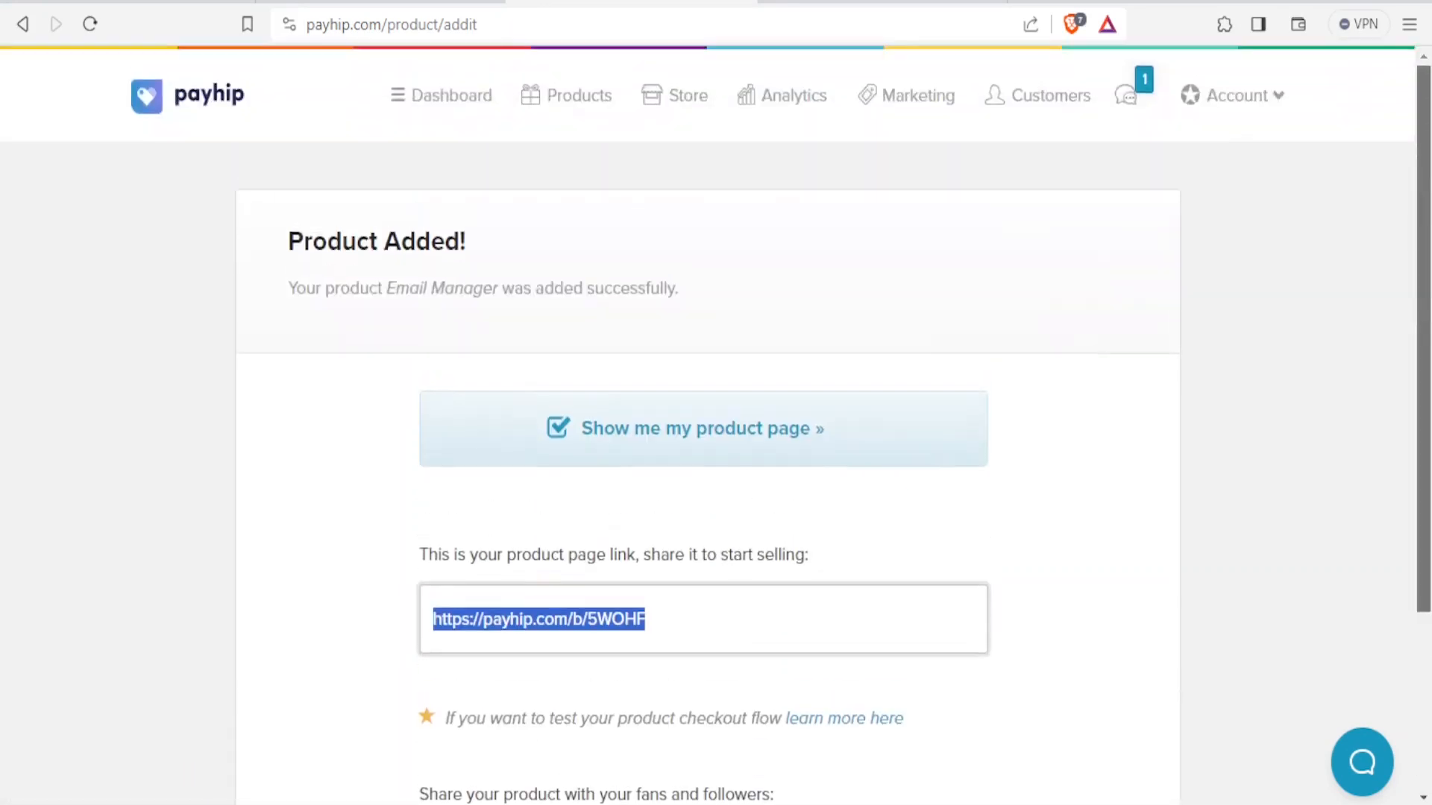